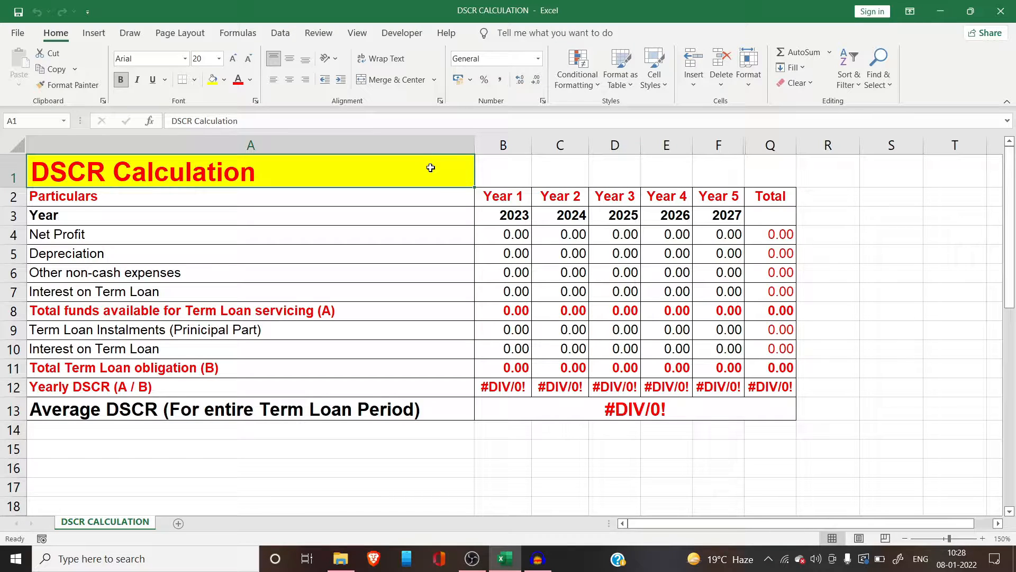
# Examine how total funds available (A) is built from net profit, depreciation, other non-cash expenses and interest on term loan
pyautogui.click(328, 309)
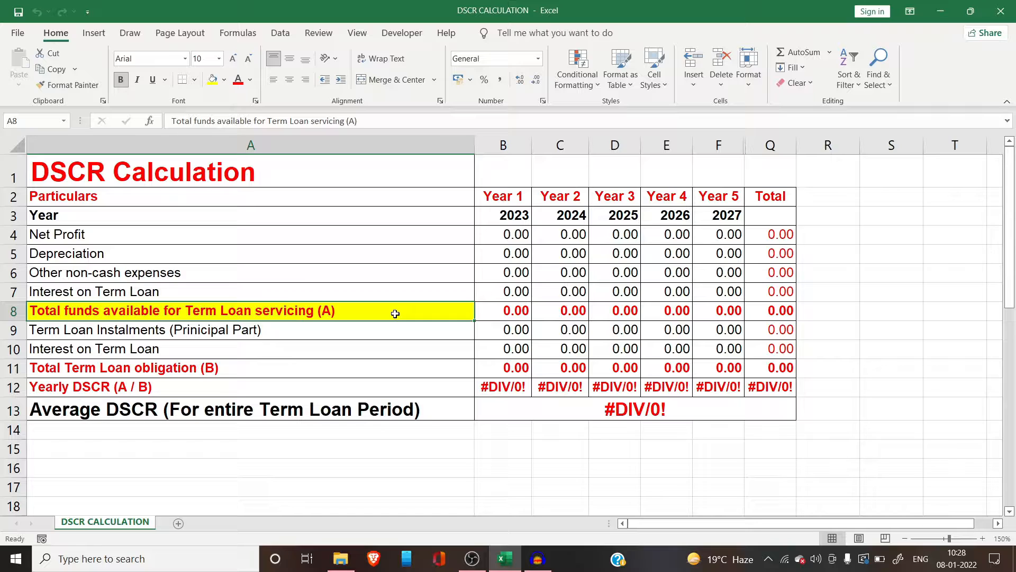
pyautogui.click(231, 369)
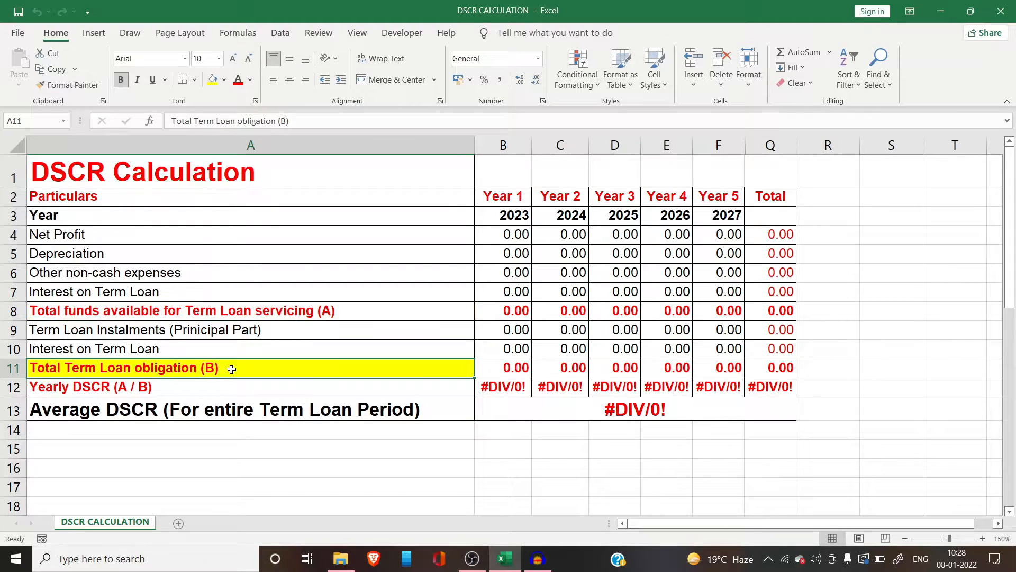
pyautogui.click(367, 316)
pyautogui.click(218, 235)
pyautogui.click(227, 252)
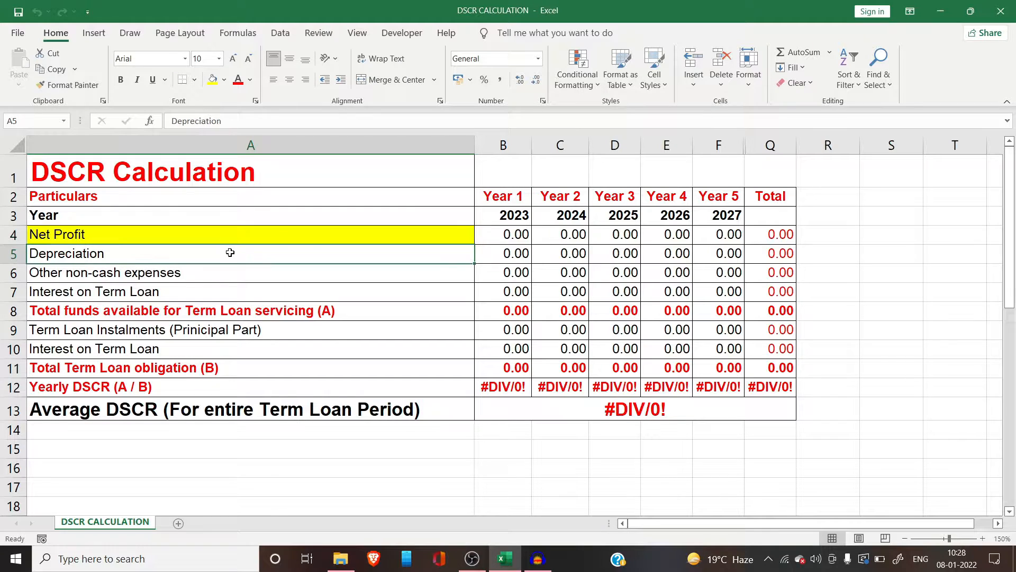
pyautogui.click(233, 272)
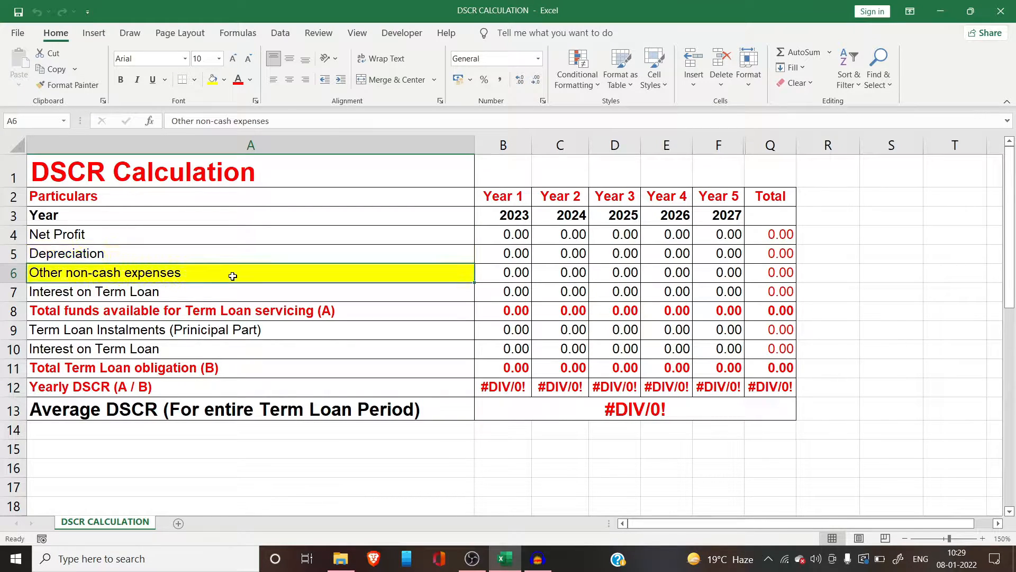
pyautogui.click(223, 291)
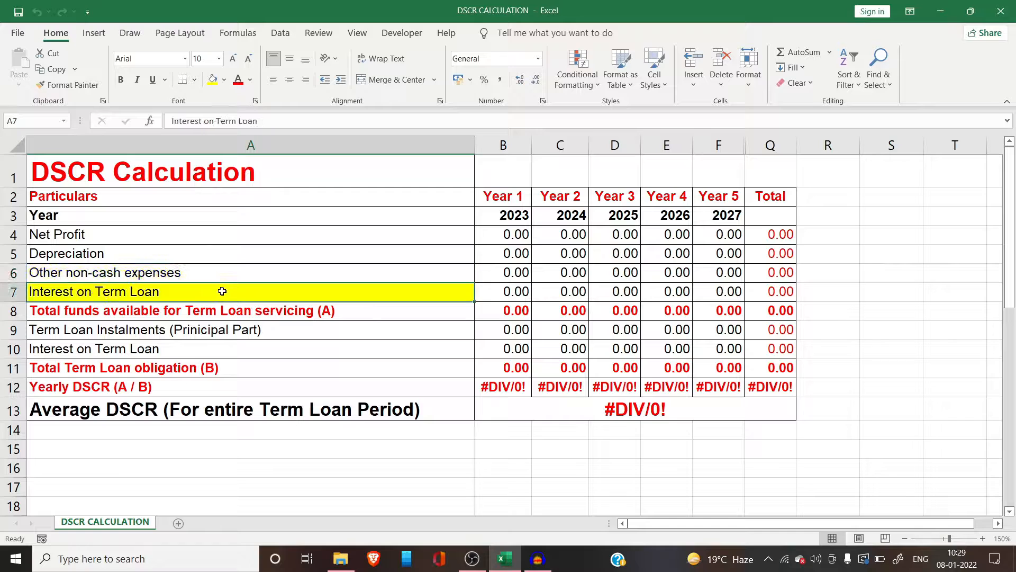
pyautogui.click(347, 311)
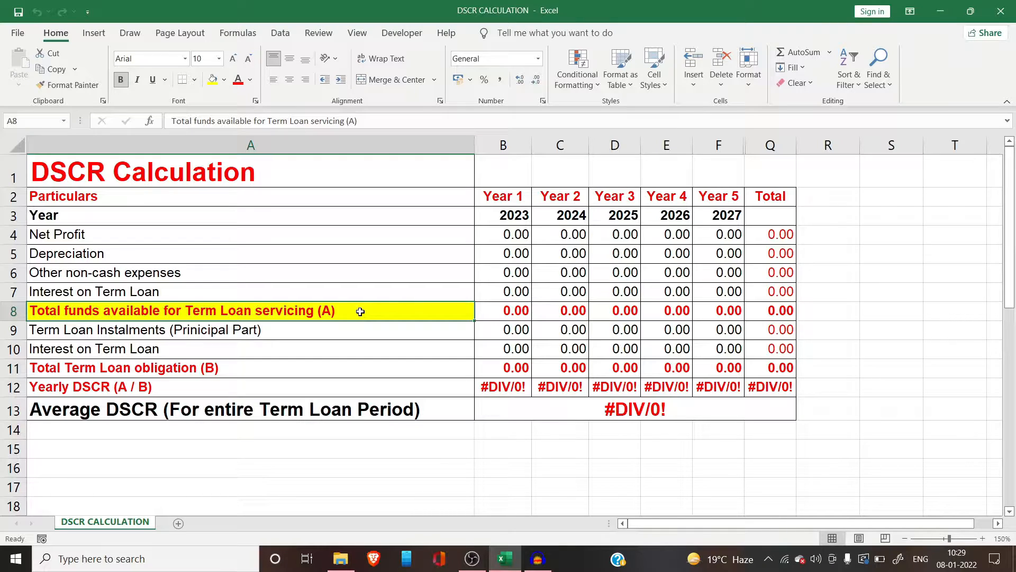
# Examine how total term loan obligation (B) combines principal instalments and interest, and compare it with total funds available (A)
pyautogui.click(249, 368)
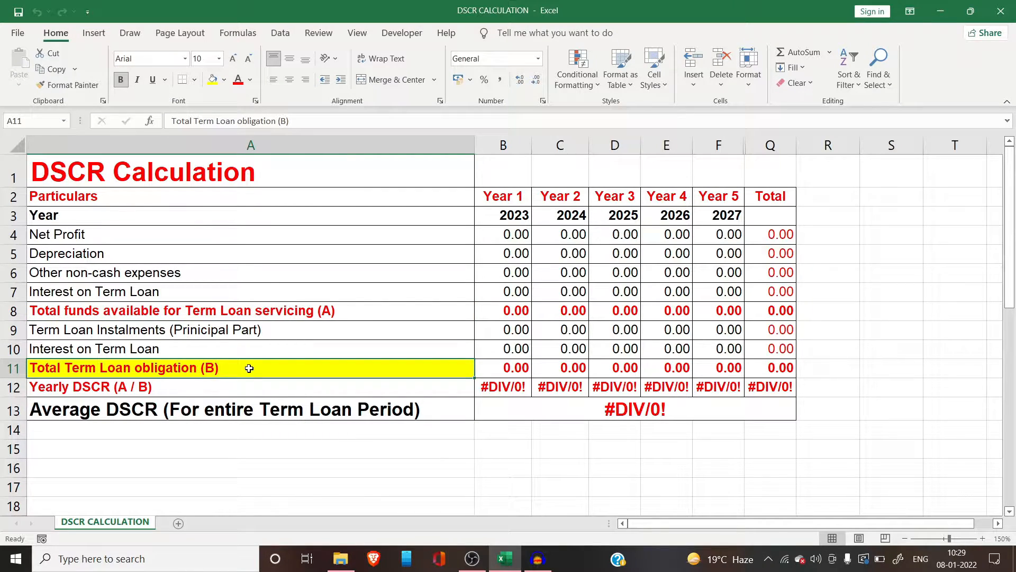
pyautogui.click(306, 332)
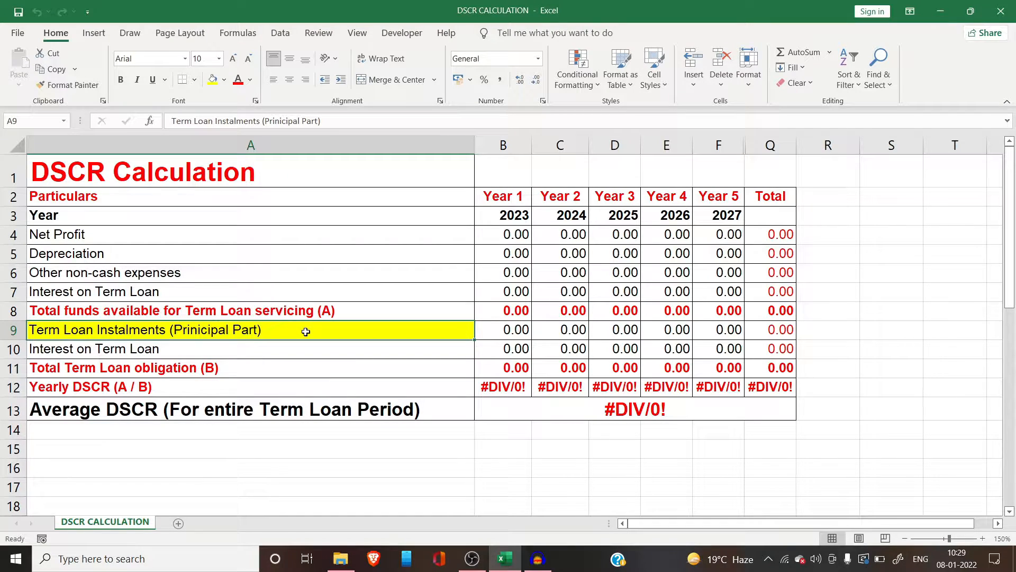
pyautogui.click(285, 352)
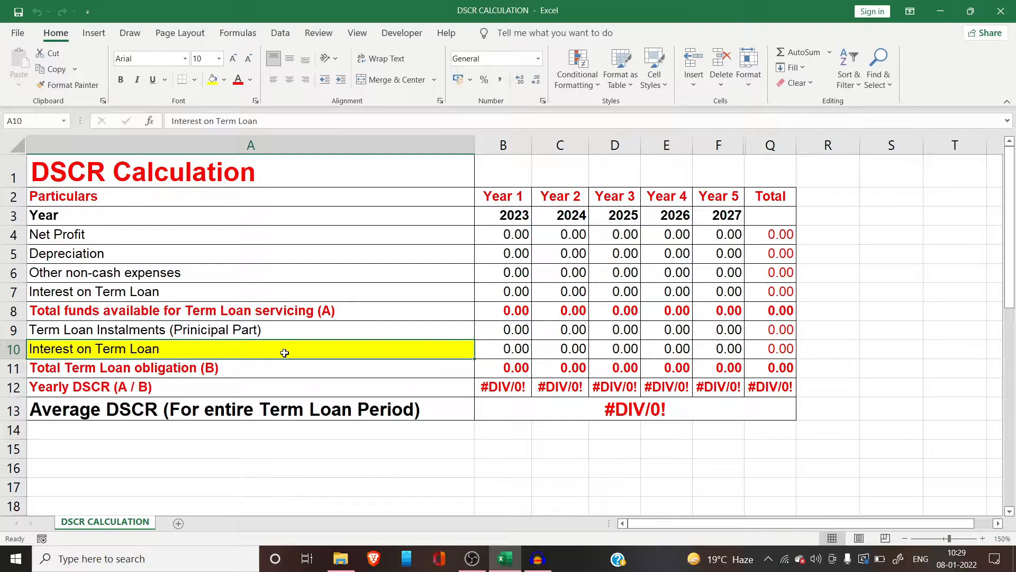
pyautogui.click(276, 330)
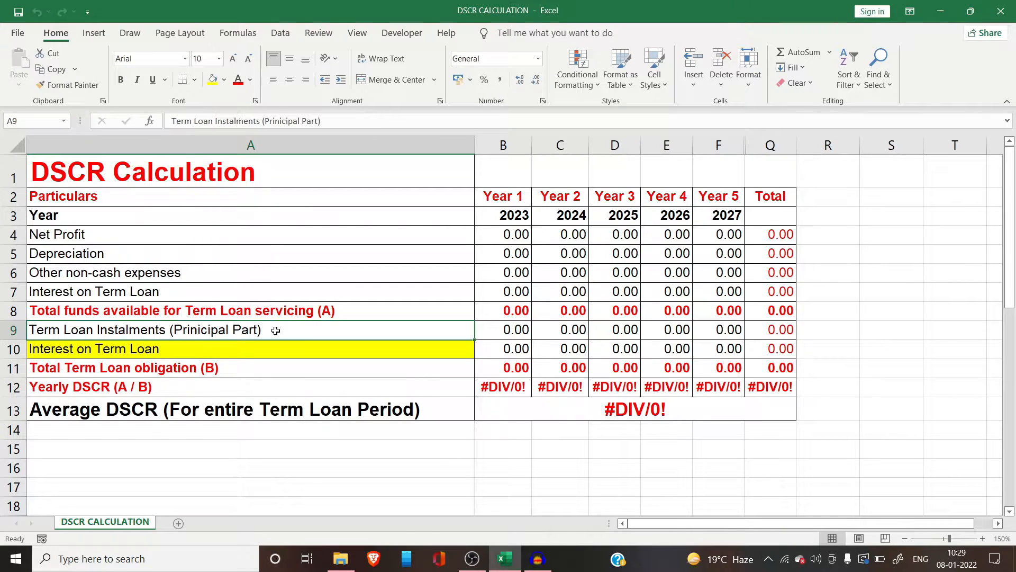
pyautogui.click(252, 368)
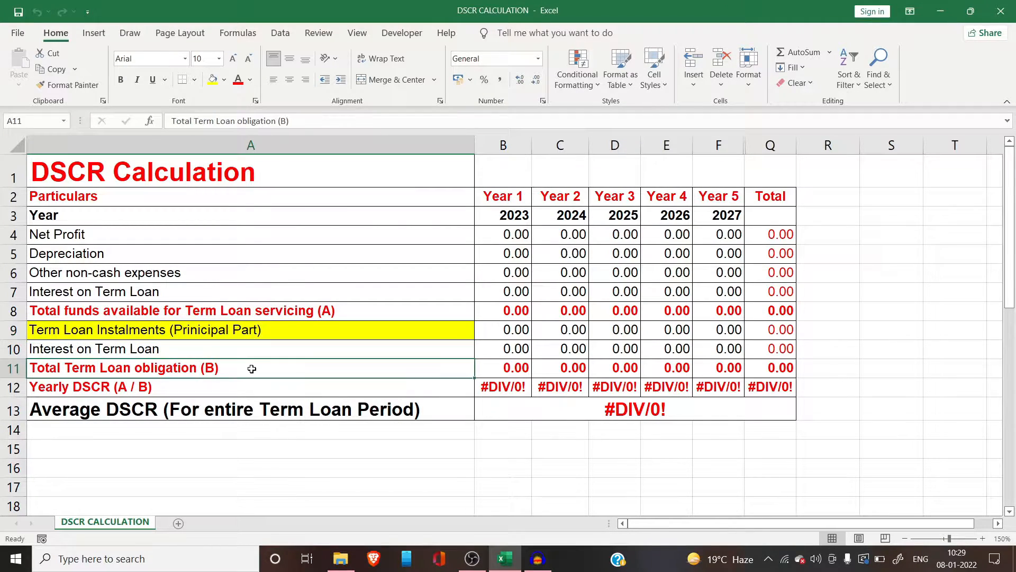
pyautogui.click(361, 313)
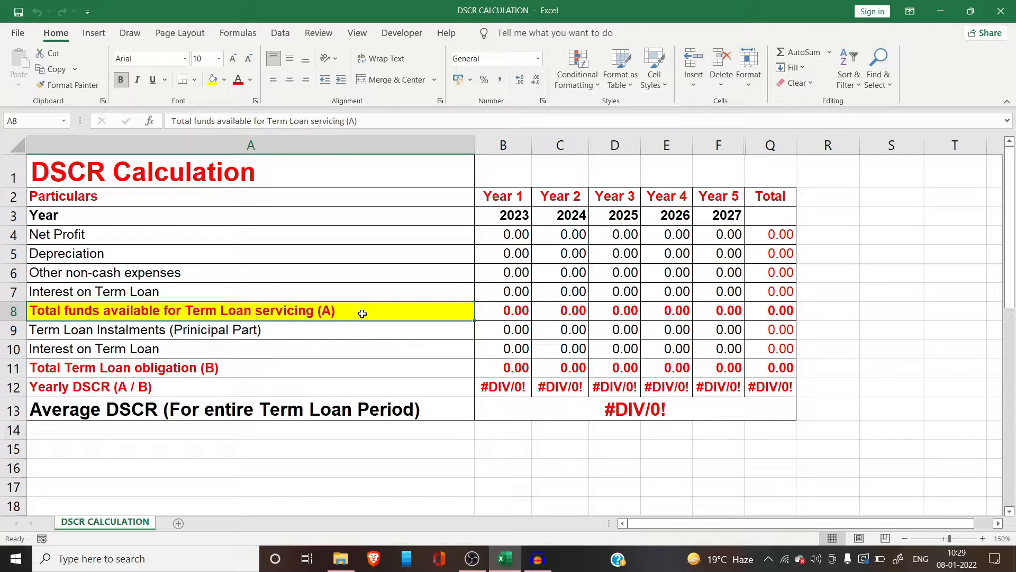
pyautogui.click(239, 366)
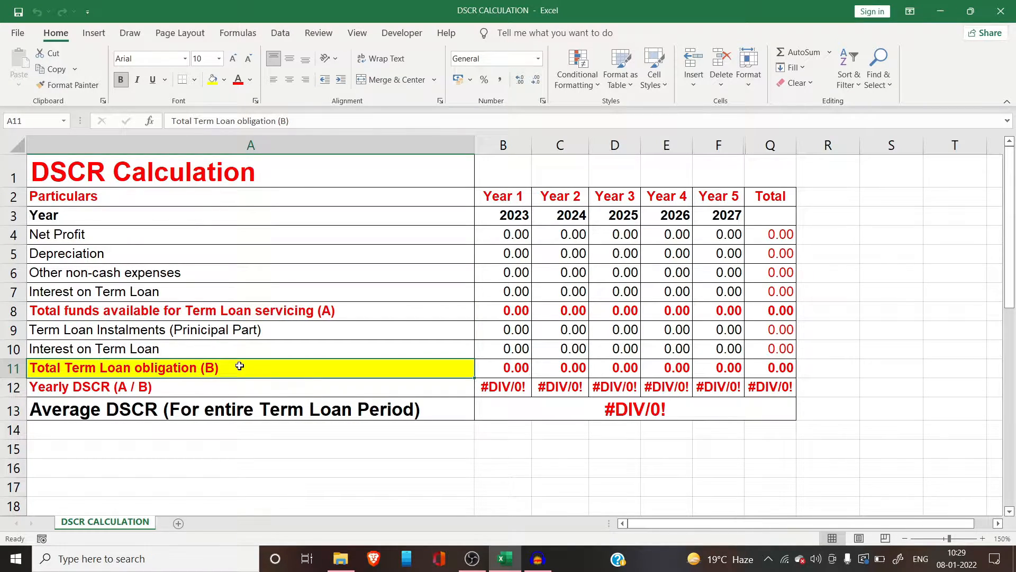
# Inspect the Yearly DSCR formulas for each year, the total columns for A and B, and the Average DSCR formula
pyautogui.click(182, 389)
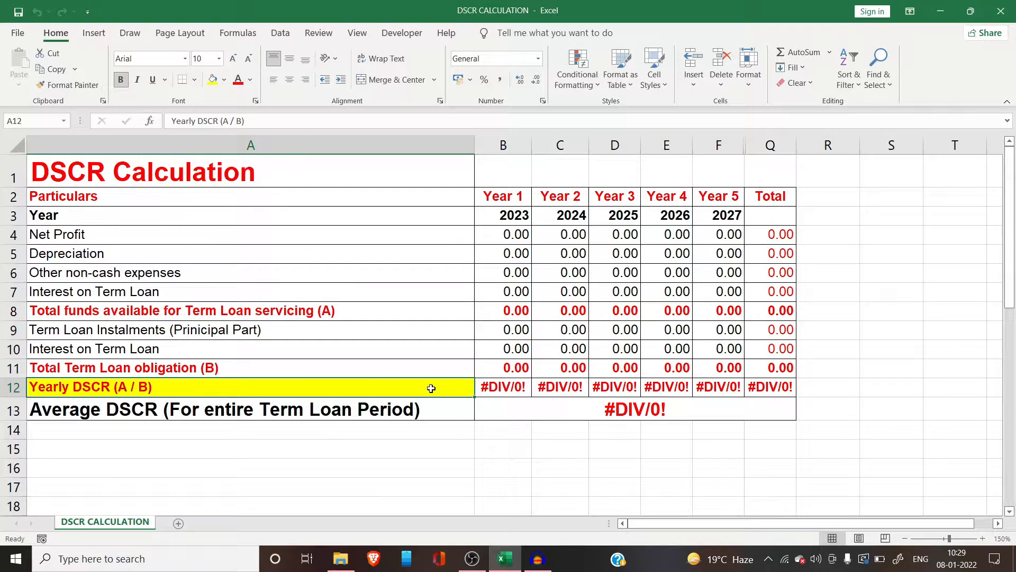
pyautogui.click(488, 389)
pyautogui.click(561, 388)
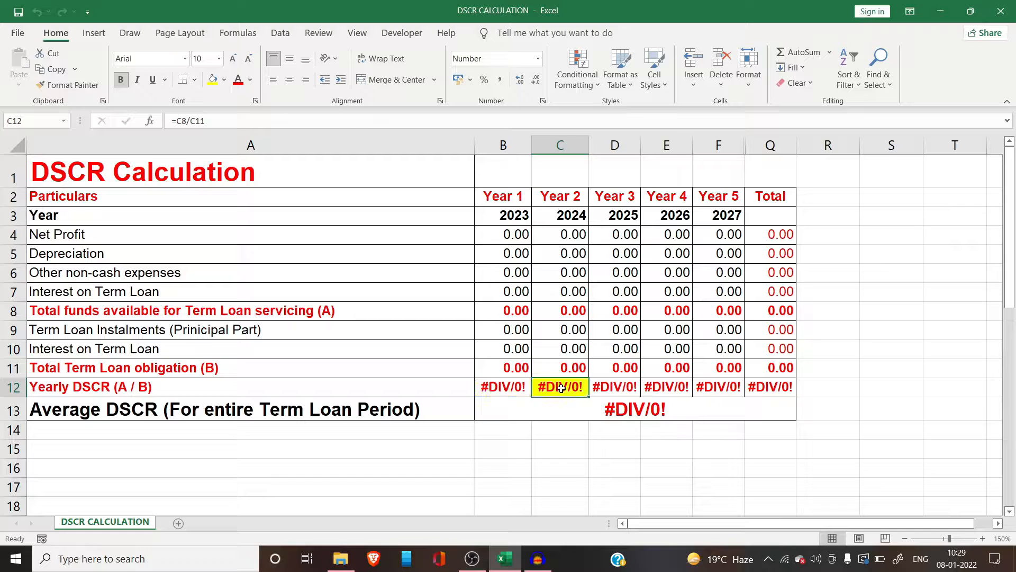
pyautogui.click(614, 388)
pyautogui.click(673, 388)
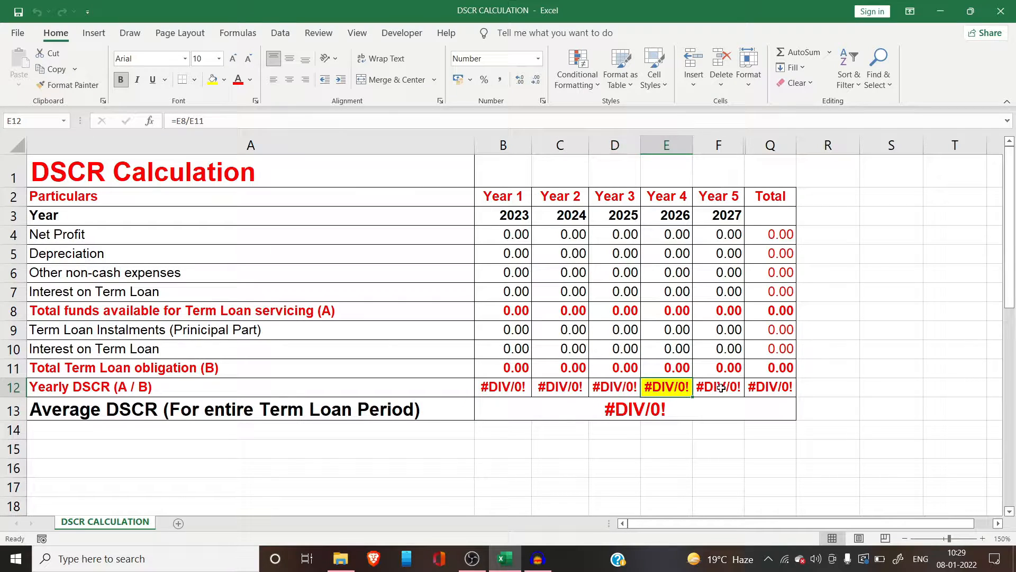
pyautogui.click(721, 387)
pyautogui.press('Home')
pyautogui.click(779, 311)
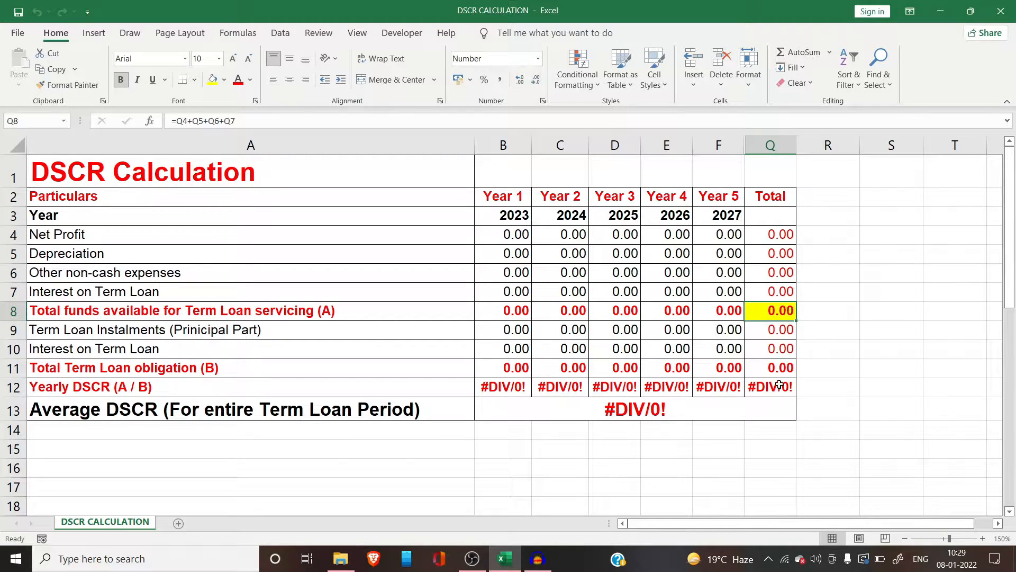
pyautogui.click(774, 366)
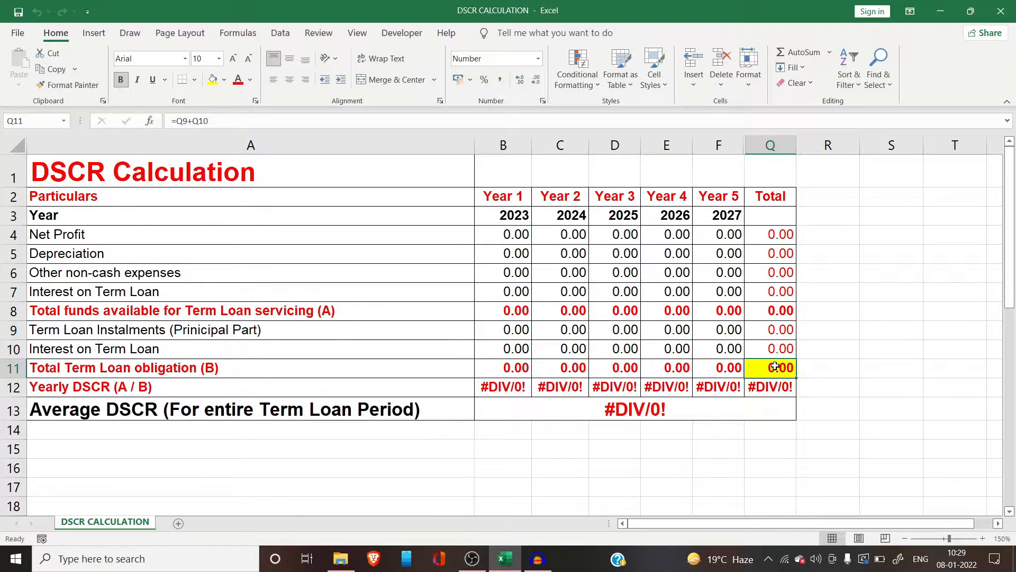
pyautogui.click(709, 409)
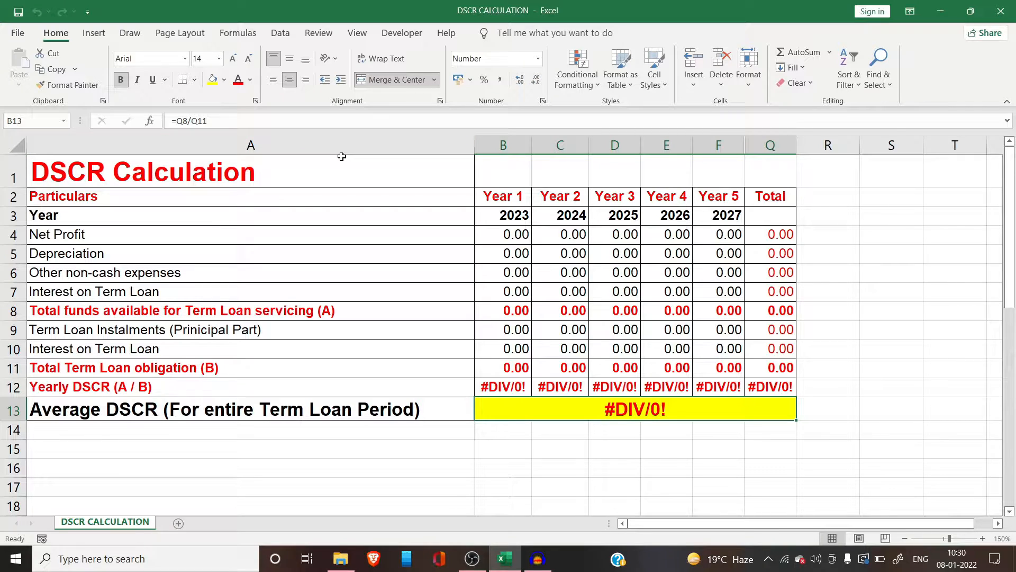
# Review the sheet title, the Year 1 to Year 5 column headings and the Year row
pyautogui.click(321, 173)
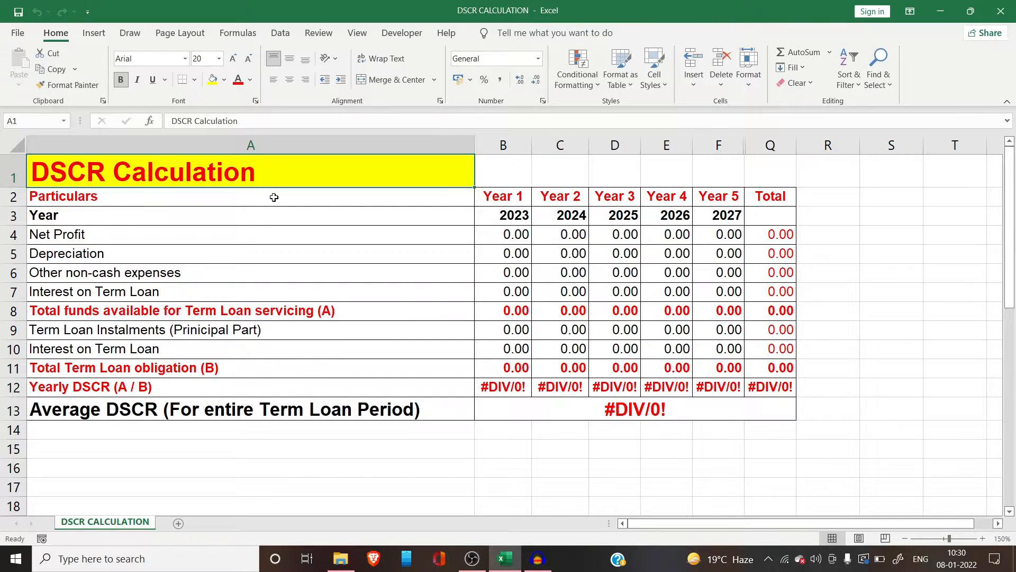
pyautogui.click(723, 195)
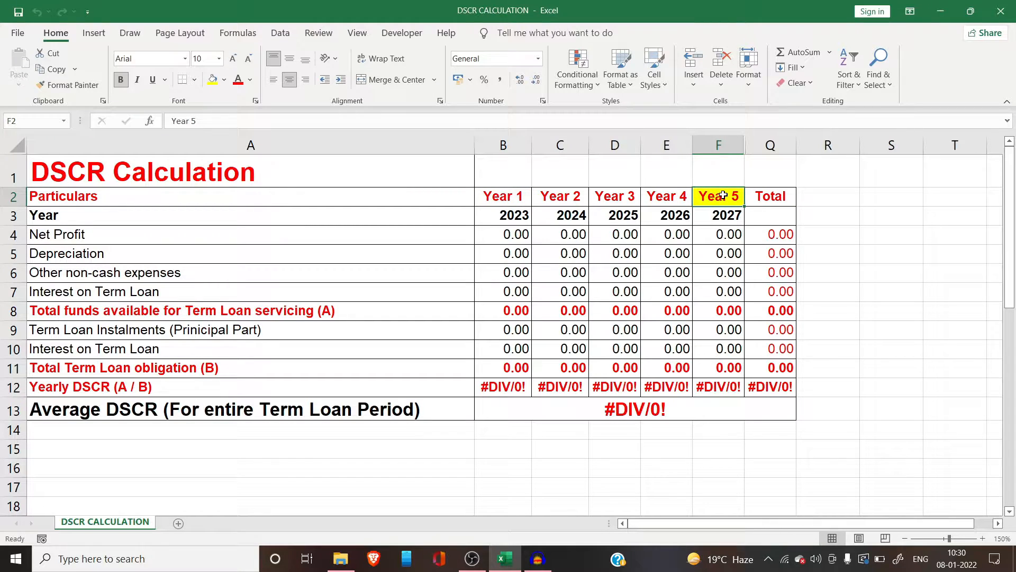
pyautogui.click(512, 198)
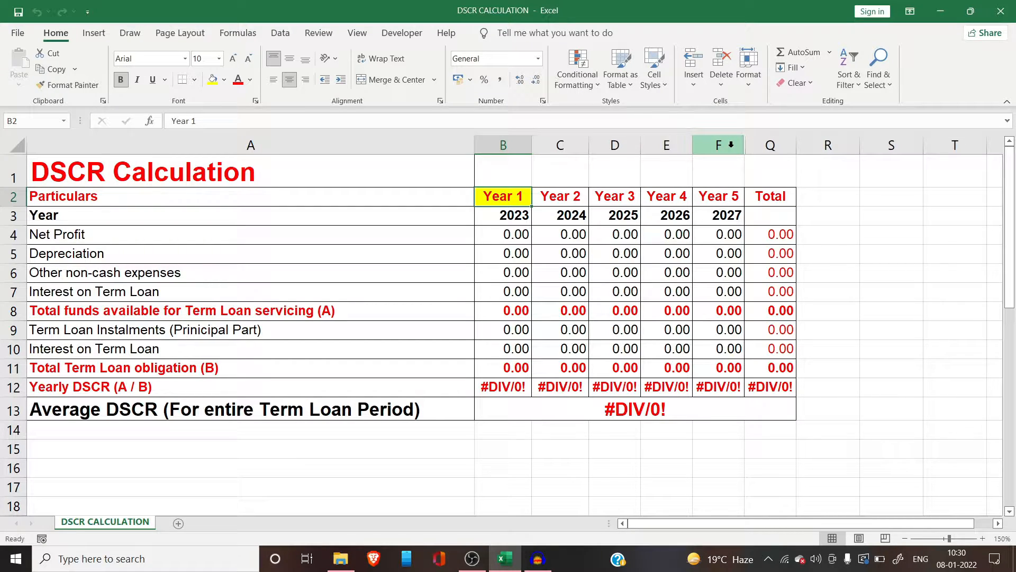
pyautogui.click(712, 233)
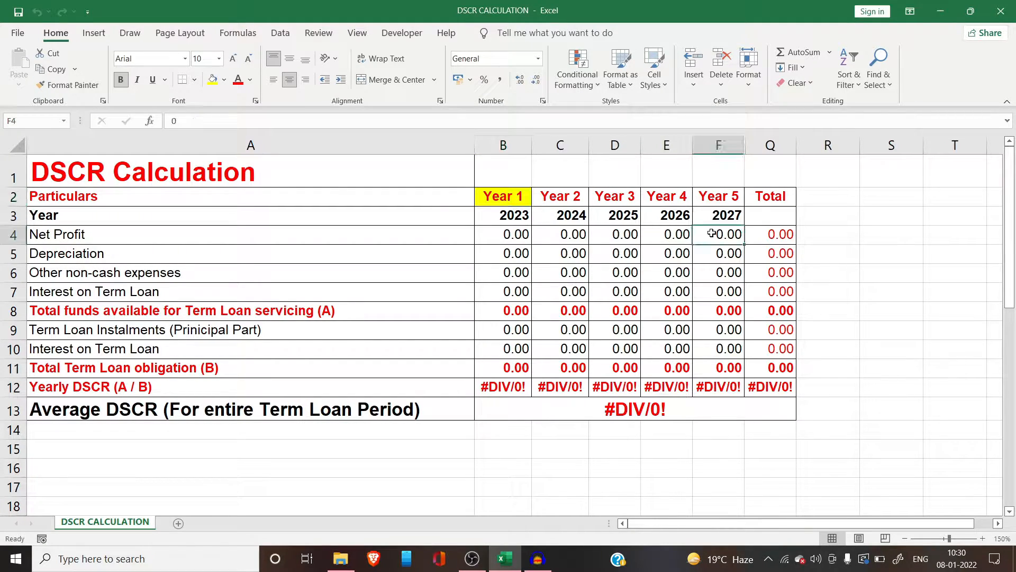
pyautogui.click(308, 214)
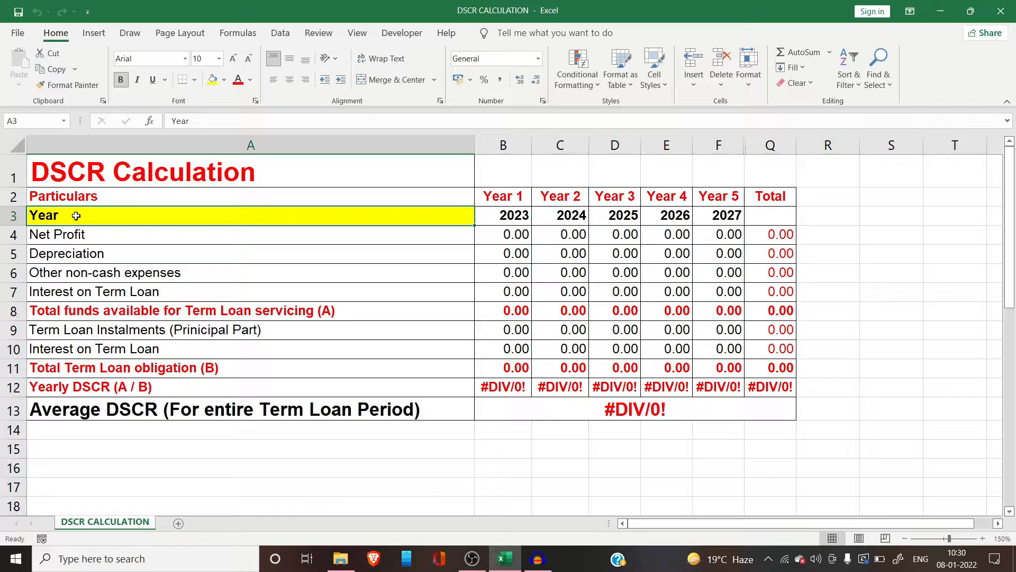
# Try 2025 as the Year 1 value in the Year row, and restore it to 2023
pyautogui.click(497, 219)
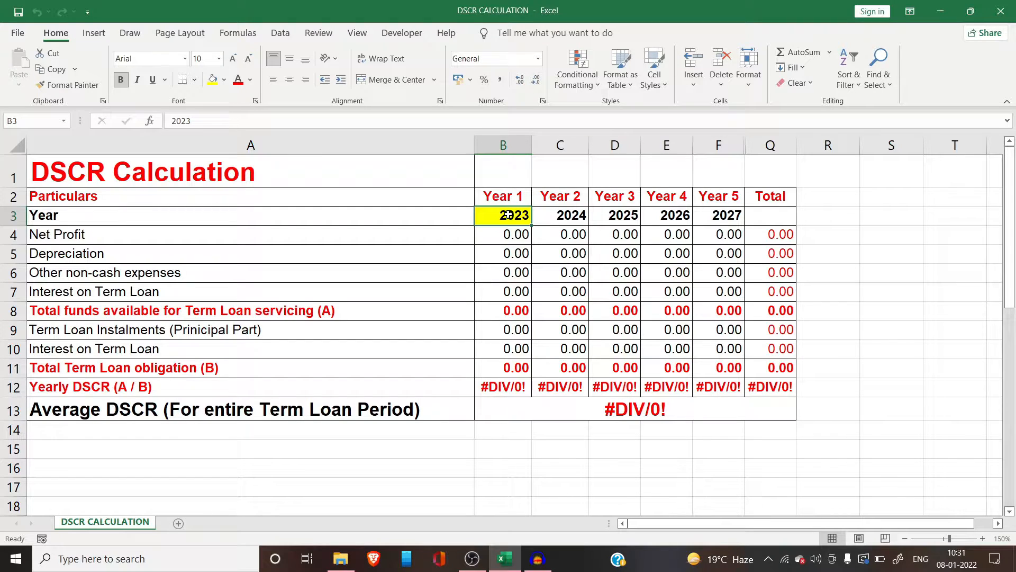
pyautogui.write('2025')
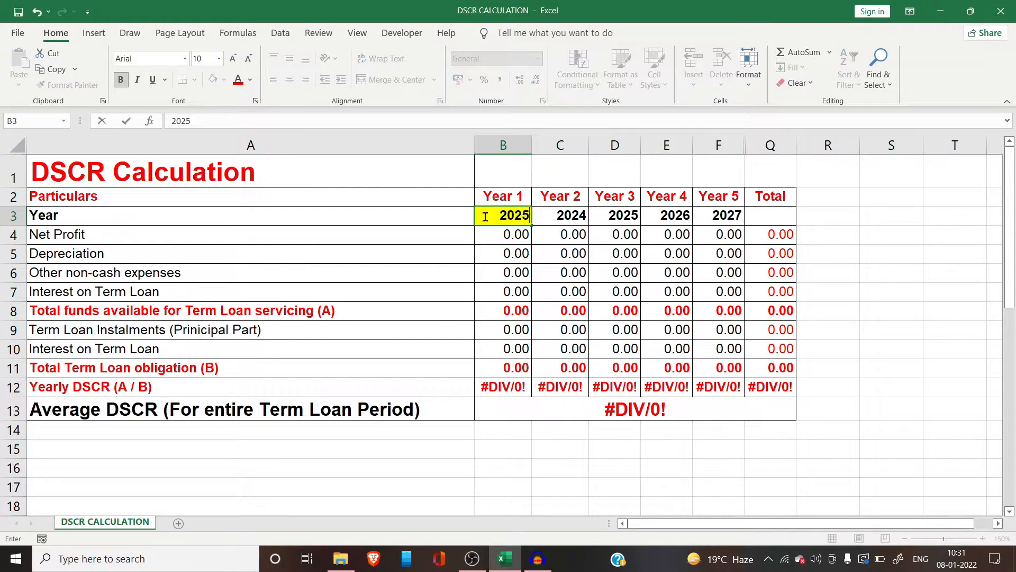
pyautogui.press('Return')
pyautogui.write('2023')
# Fill in Net Profit for Year 1 to Year 5 as 5, 6, 7.5, 9 and 11
pyautogui.click(225, 236)
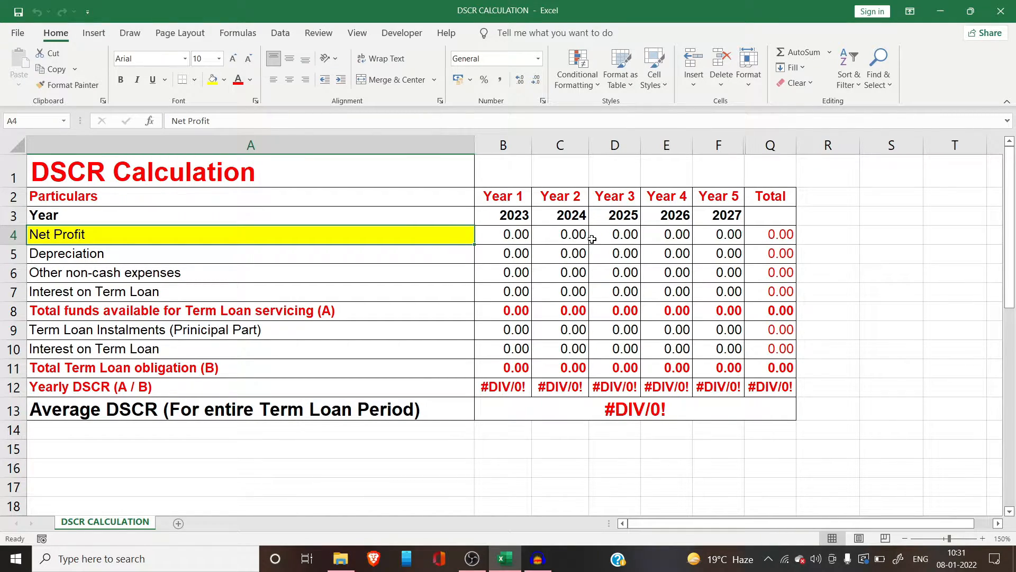
pyautogui.press('Tab')
pyautogui.write('5')
pyautogui.press('Tab')
pyautogui.write('6')
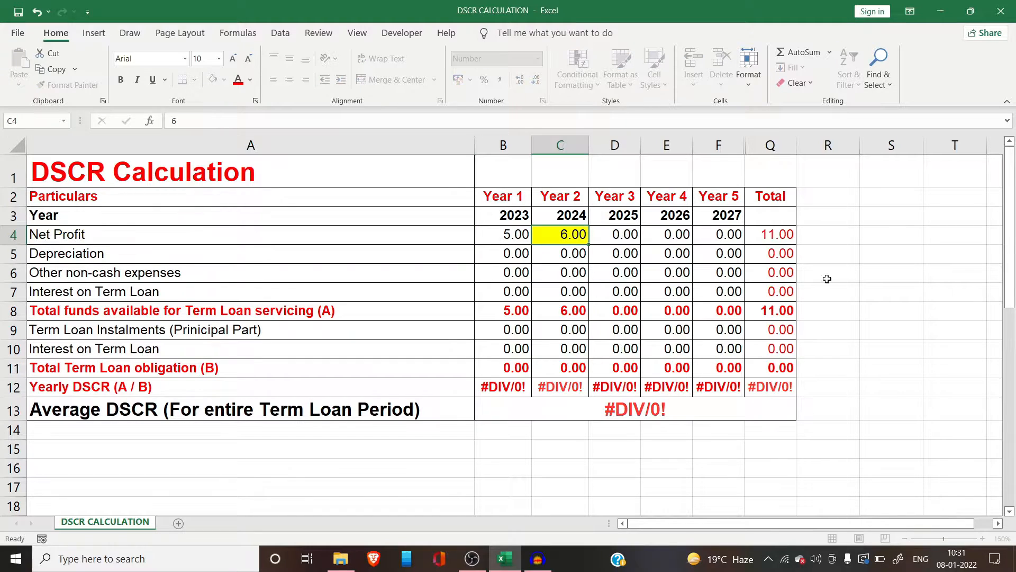
pyautogui.press('Tab')
pyautogui.write('7.5')
pyautogui.press('Tab')
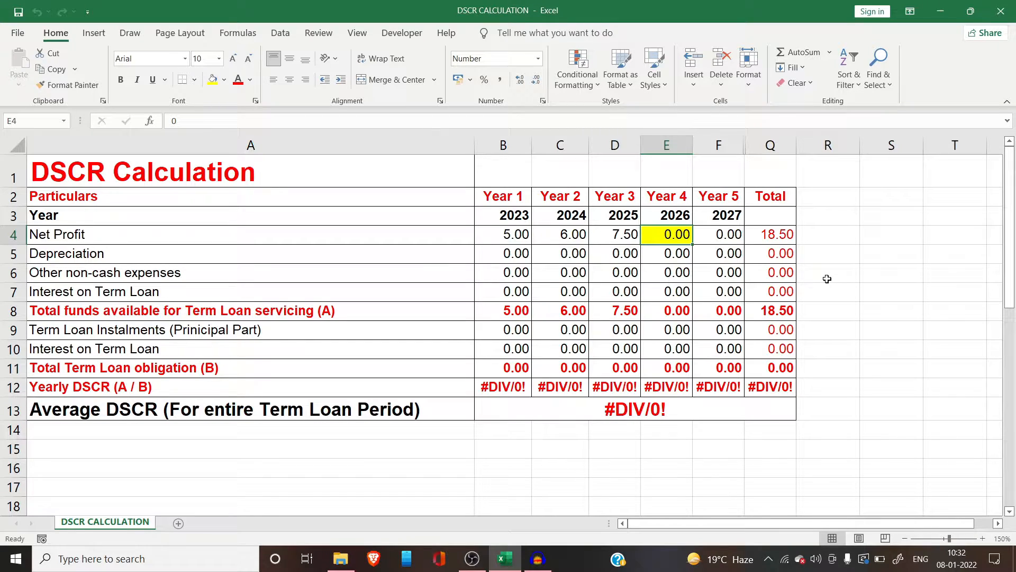
pyautogui.write('9')
pyautogui.press('Tab')
pyautogui.write('11')
pyautogui.press('Tab')
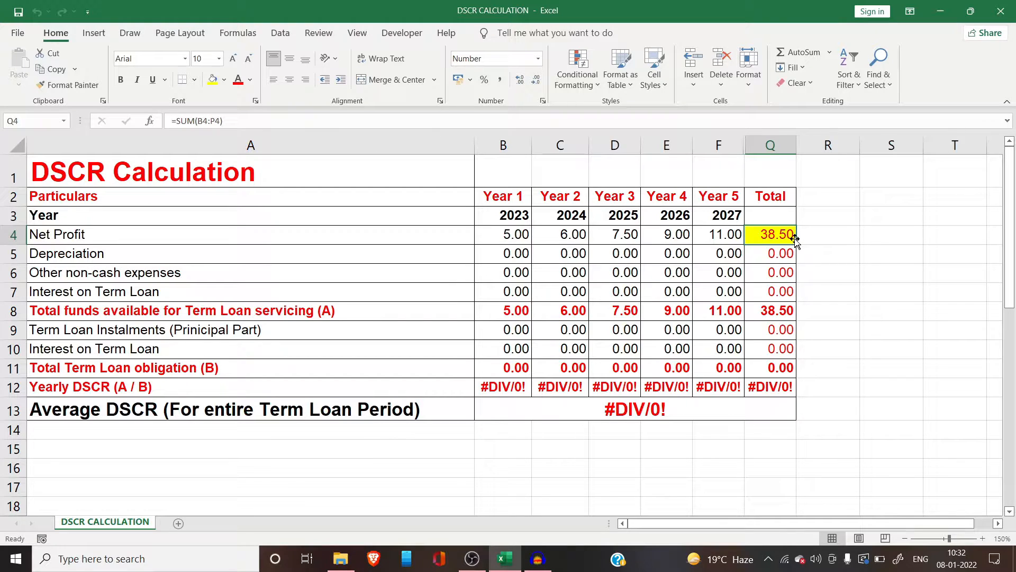
# Fill in Depreciation for Year 1 to Year 5 as 4, 3.5, 3.25, 2.75 and 1.5
pyautogui.click(221, 255)
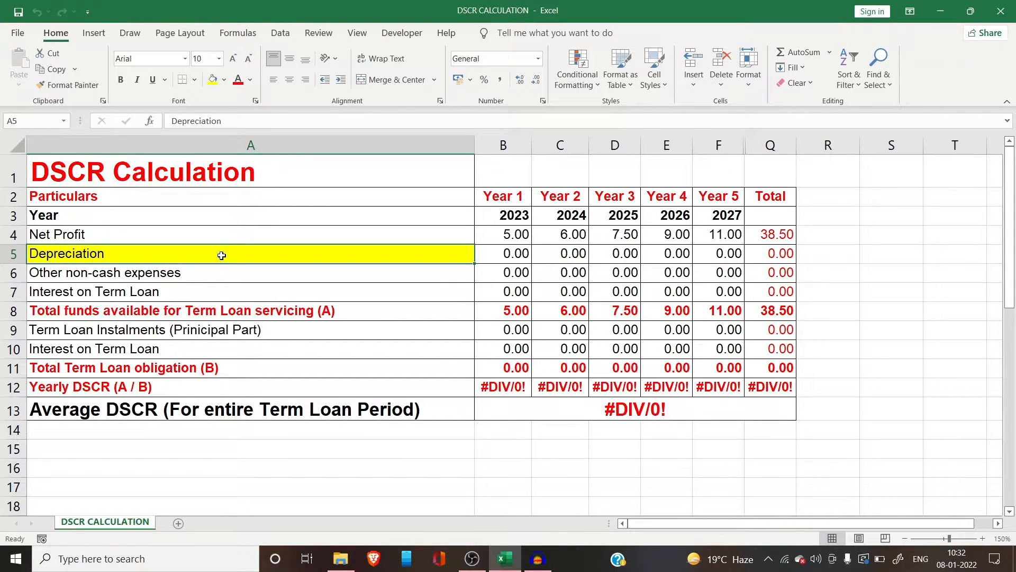
pyautogui.press('Right')
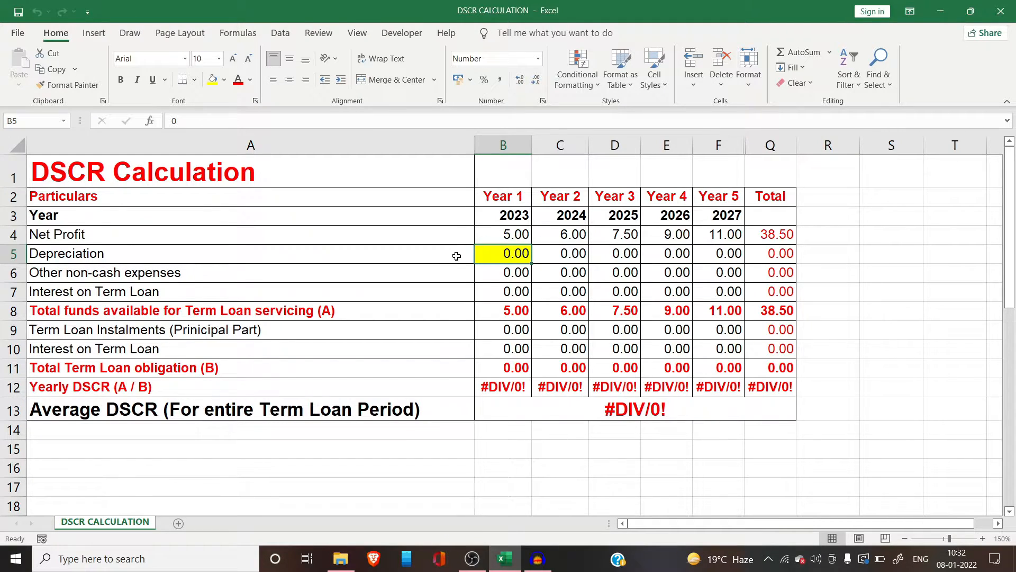
pyautogui.write('4')
pyautogui.press('Right')
pyautogui.write('3.5')
pyautogui.press('Right')
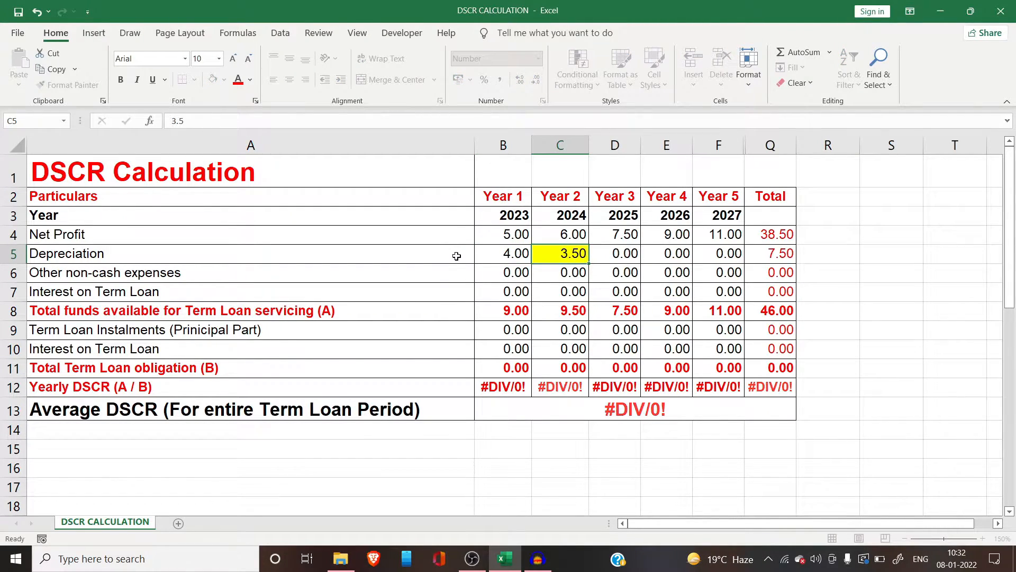
pyautogui.write('3')
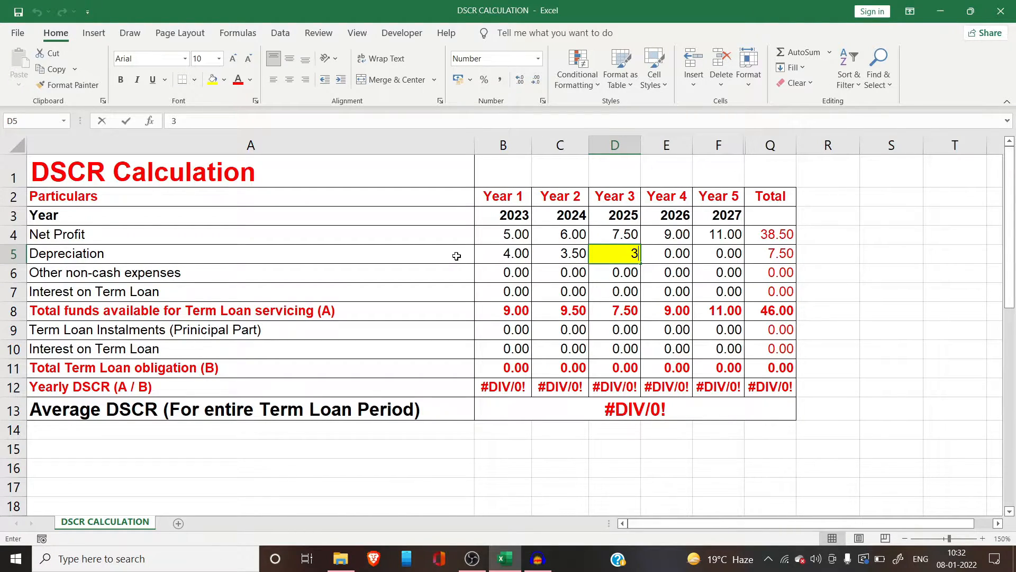
pyautogui.write('.25')
pyautogui.press('Tab')
pyautogui.write('2.75')
pyautogui.press('Tab')
pyautogui.write('1.5')
pyautogui.press('Return')
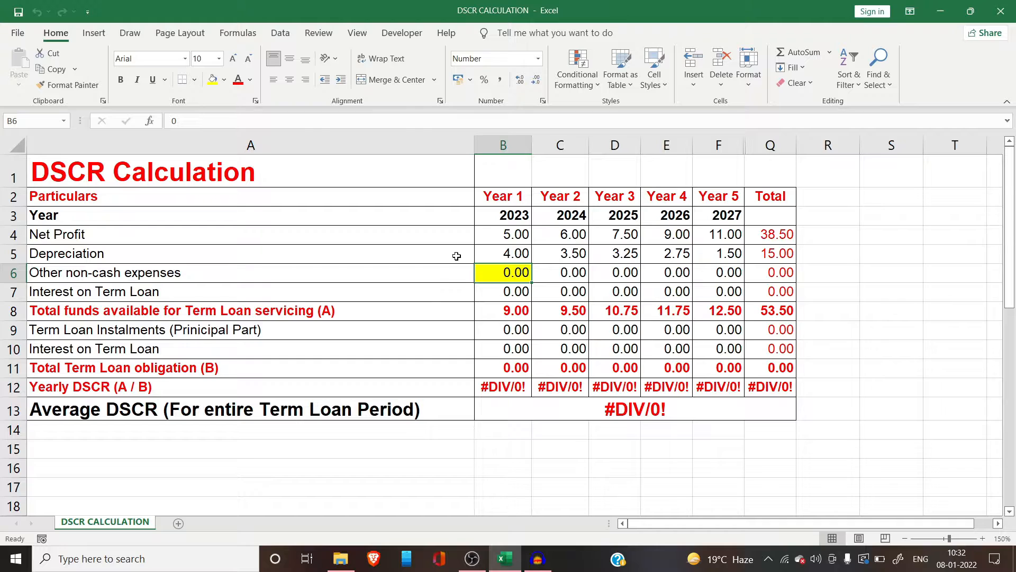
# Review the Depreciation, Other non-cash expenses and Interest on Term Loan rows, including their yearly cells
pyautogui.click(386, 275)
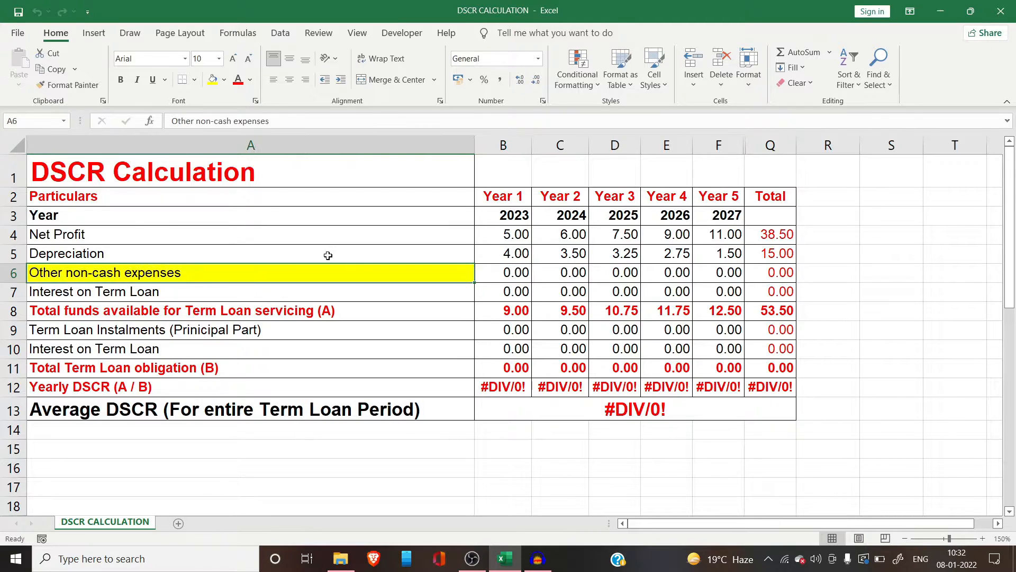
pyautogui.click(328, 256)
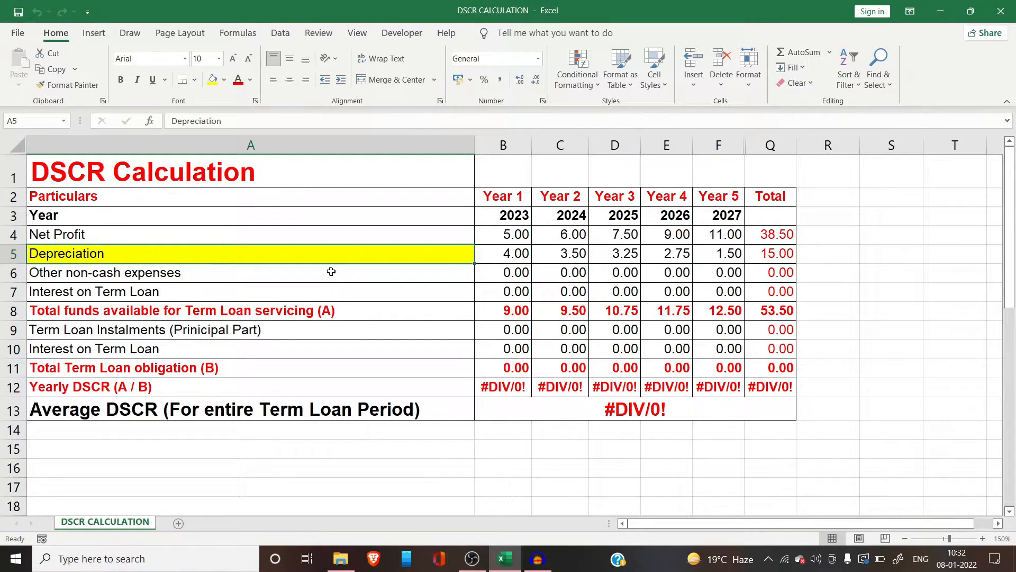
pyautogui.click(331, 274)
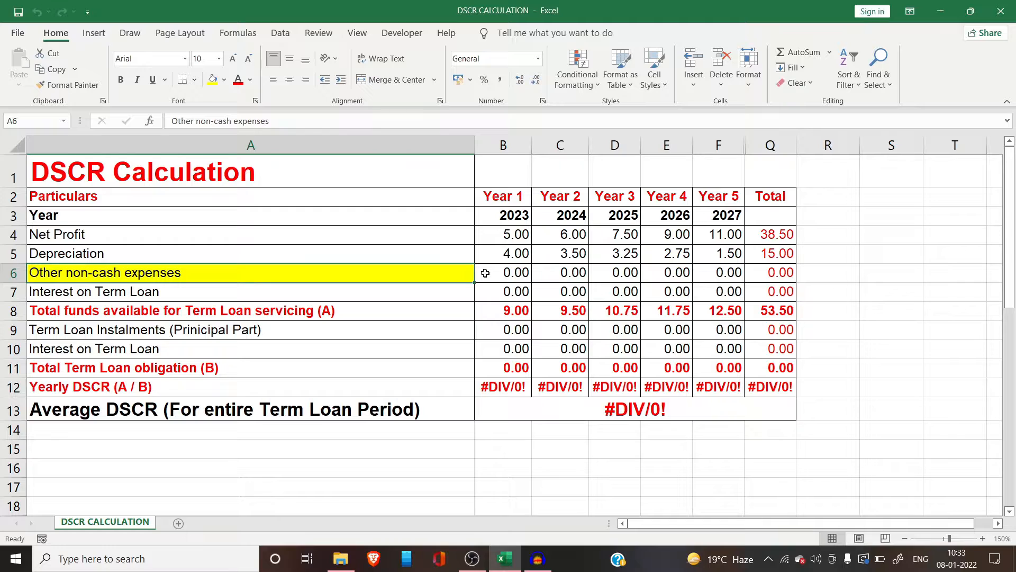
pyautogui.click(615, 272)
pyautogui.click(667, 272)
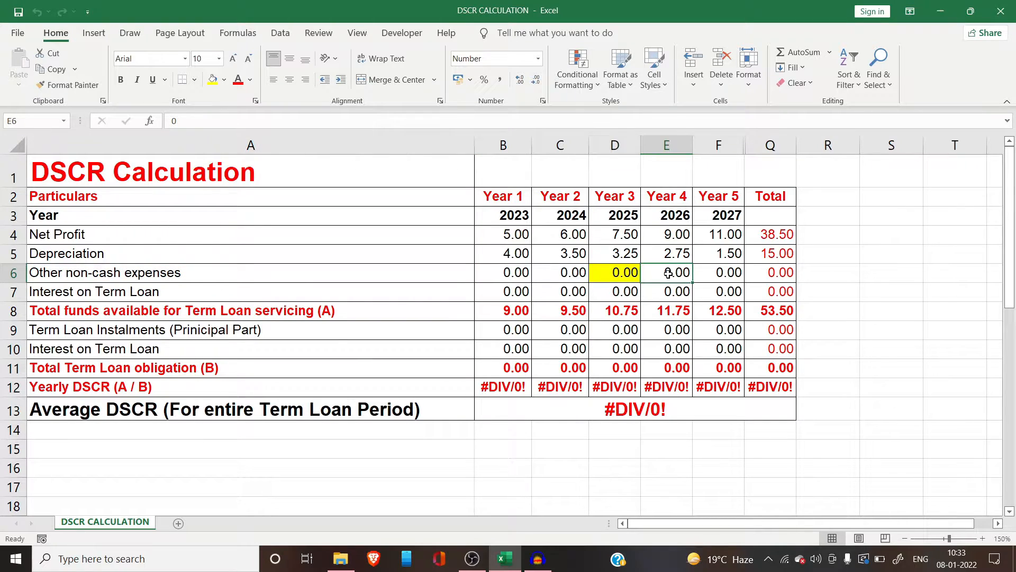
pyautogui.click(719, 272)
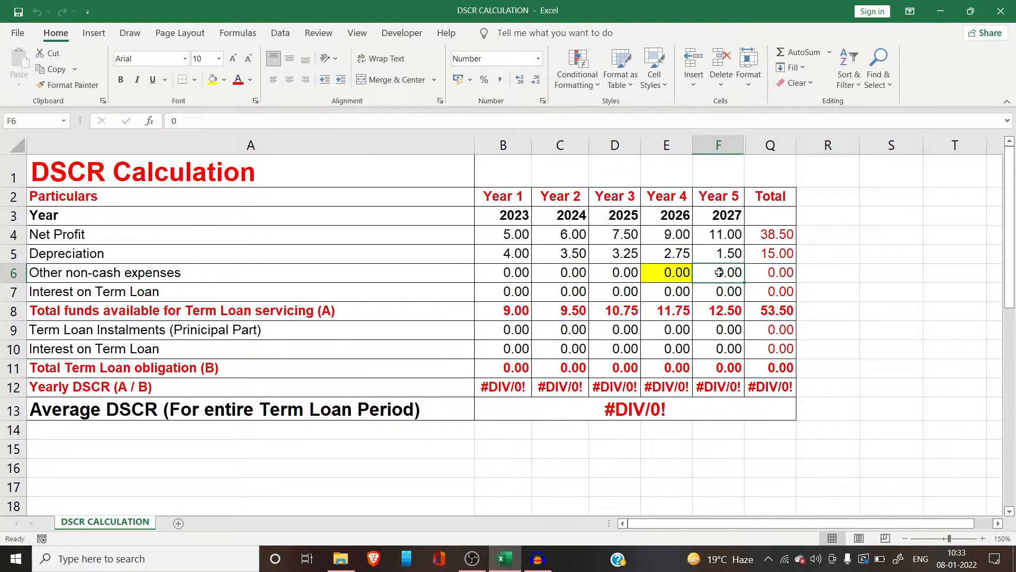
pyautogui.click(284, 292)
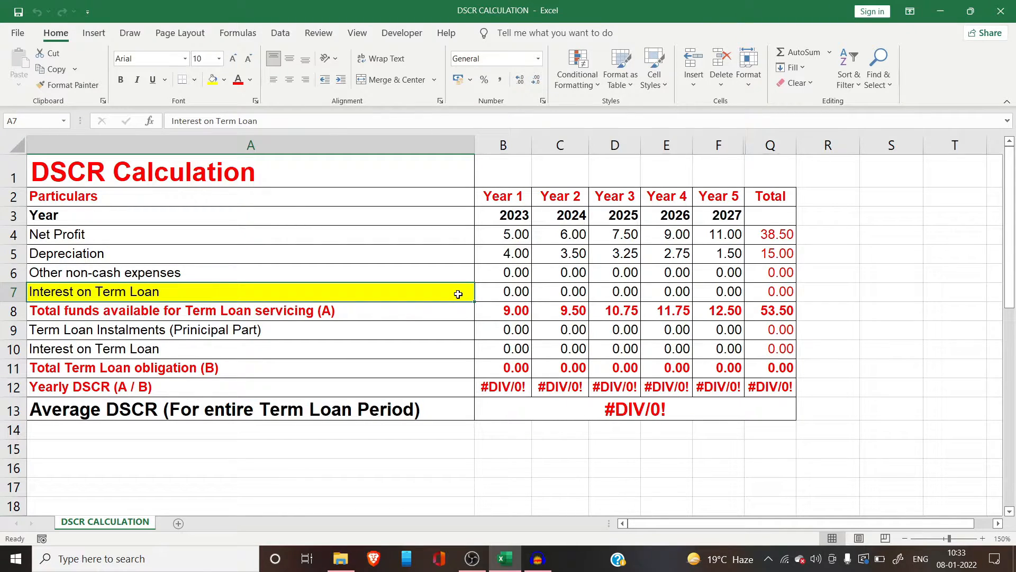
pyautogui.click(498, 294)
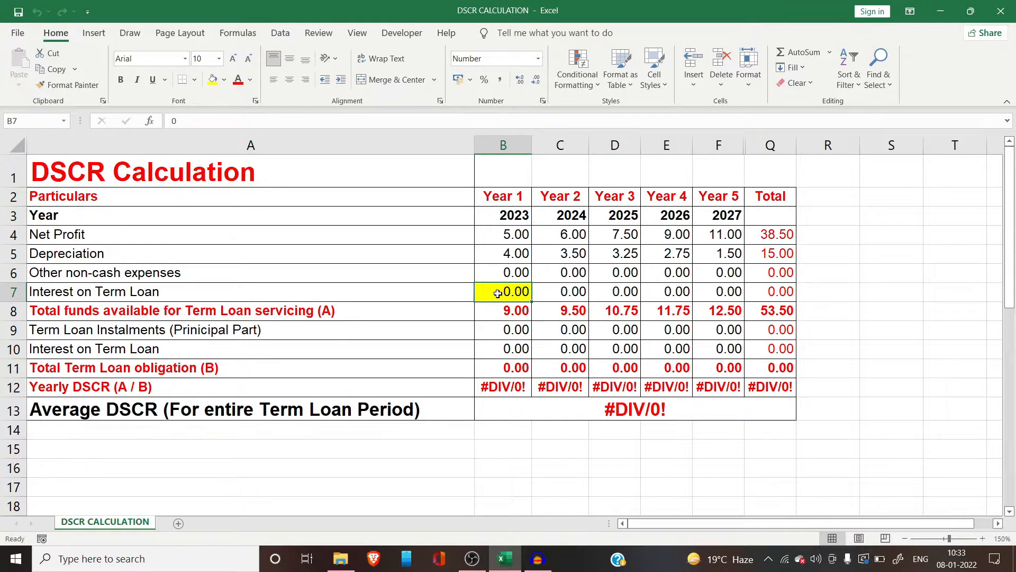
pyautogui.click(565, 293)
pyautogui.click(446, 292)
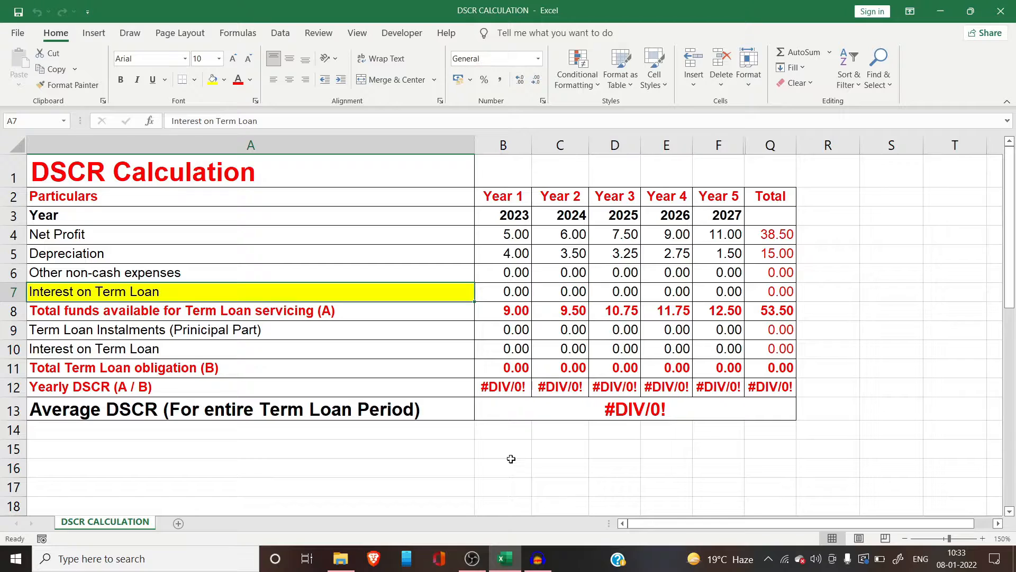
# Enter the example figures 20 and 25 in cells B15 and B16 below the table
pyautogui.click(506, 454)
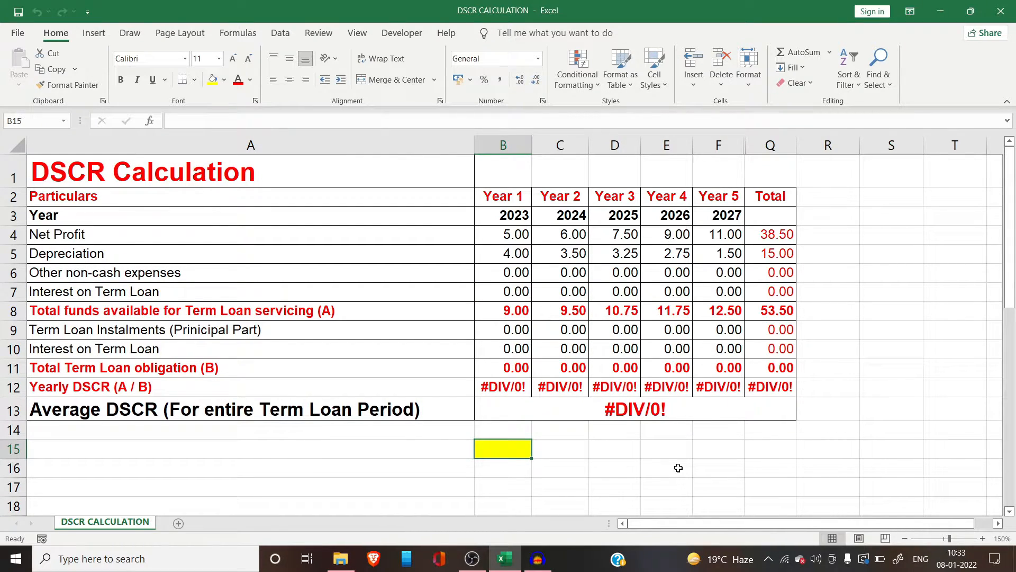
pyautogui.write('20')
pyautogui.press('Return')
pyautogui.write('25')
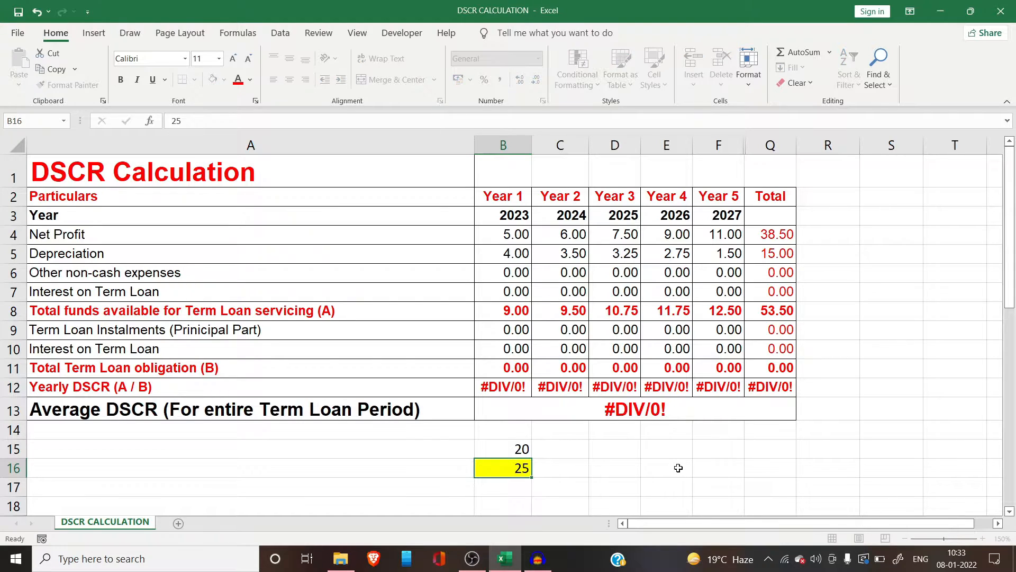
pyautogui.press('Return')
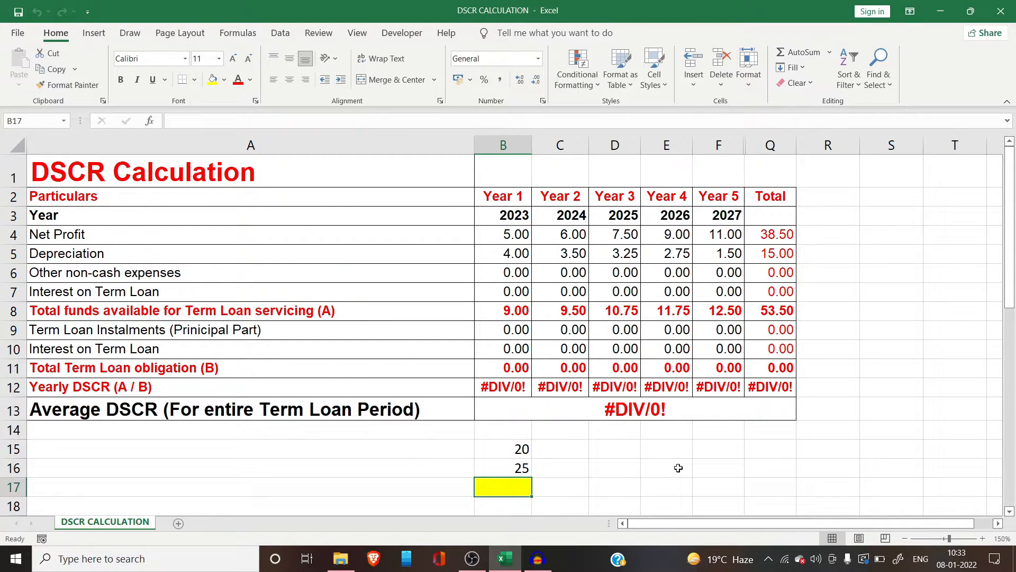
# Compare the two example figures below the table with the Year 1 cell of the first Interest on Term Loan row
pyautogui.press('Up')
pyautogui.press('Up')
pyautogui.press('Right')
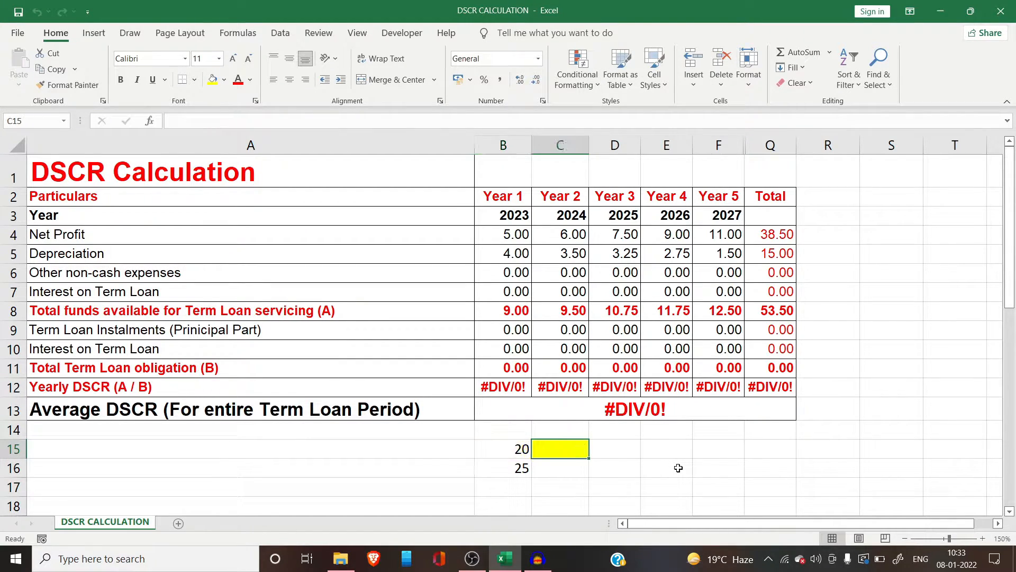
pyautogui.press('Left')
pyautogui.press('Down')
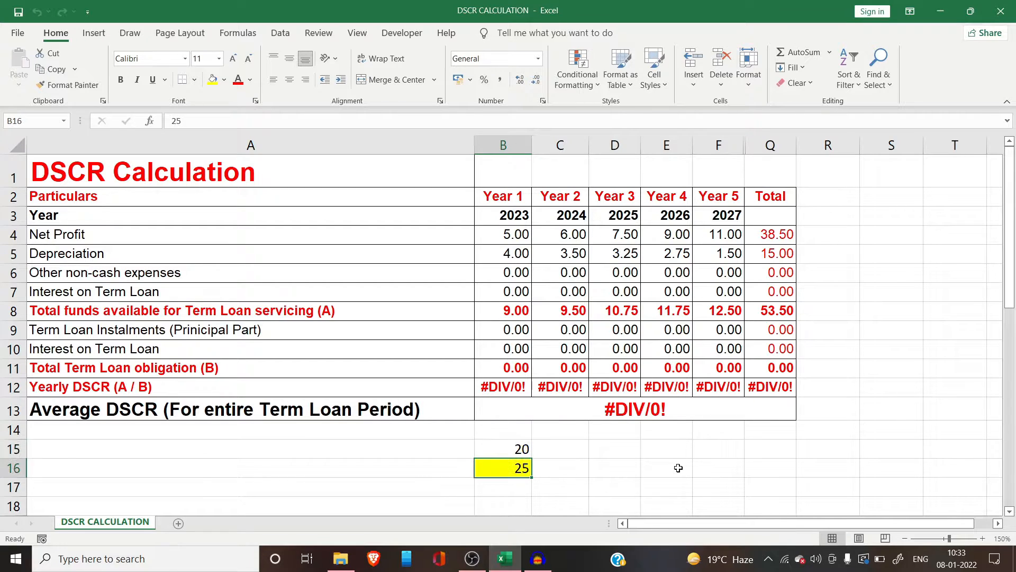
pyautogui.press('Up')
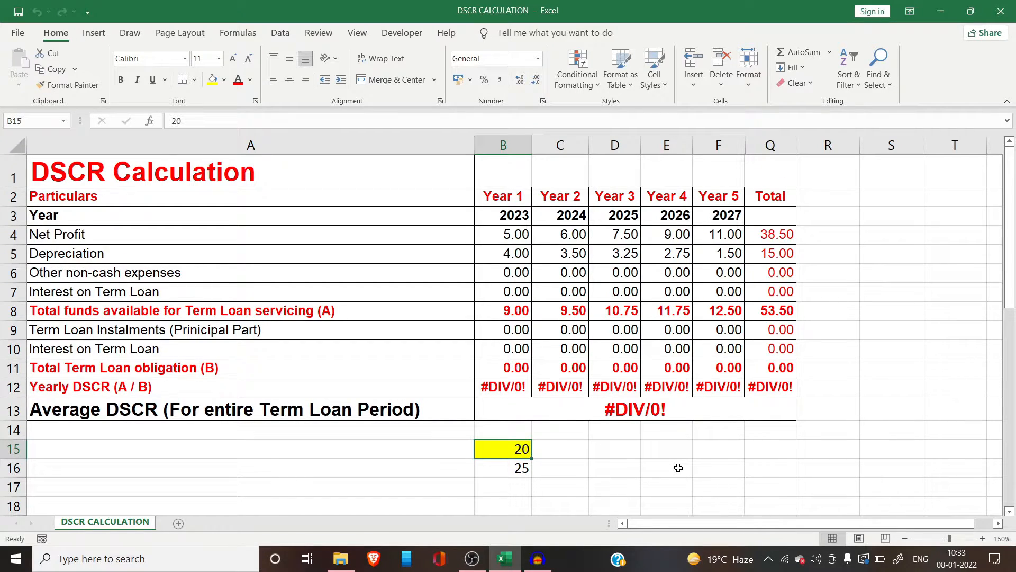
pyautogui.press('Down')
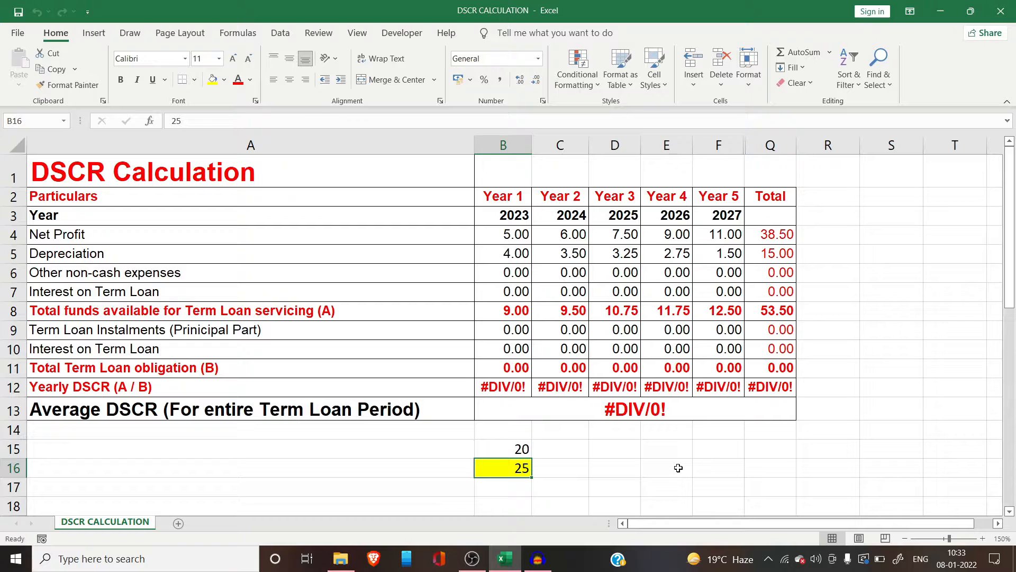
pyautogui.press('Up')
pyautogui.click(501, 290)
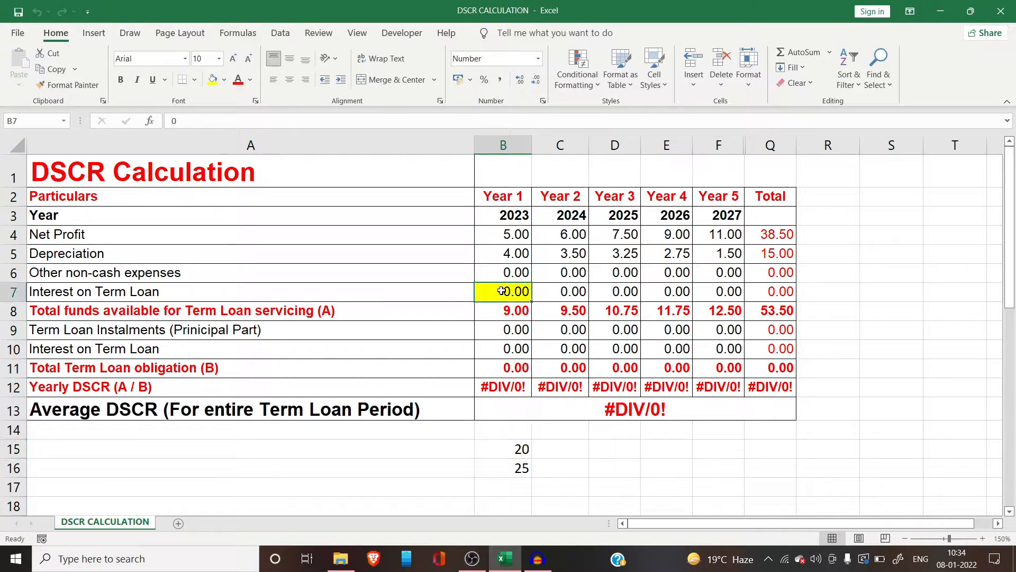
pyautogui.click(503, 448)
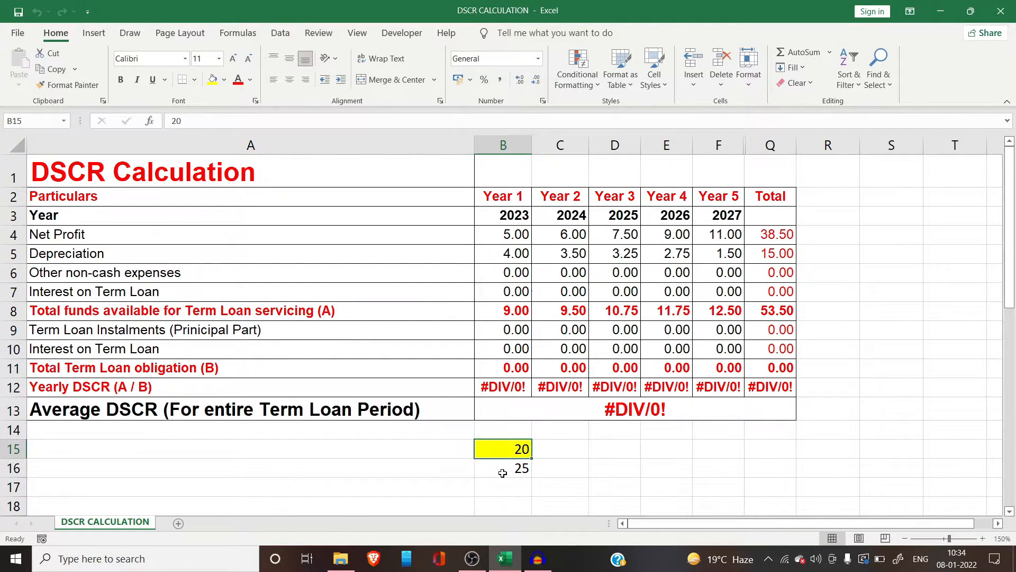
pyautogui.click(498, 468)
# Fill in the first Interest on Term Loan row for Year 1 to Year 5 as 3.5, 3.25, 2.60, 2.25 and 1.5
pyautogui.click(483, 292)
pyautogui.write('3.5')
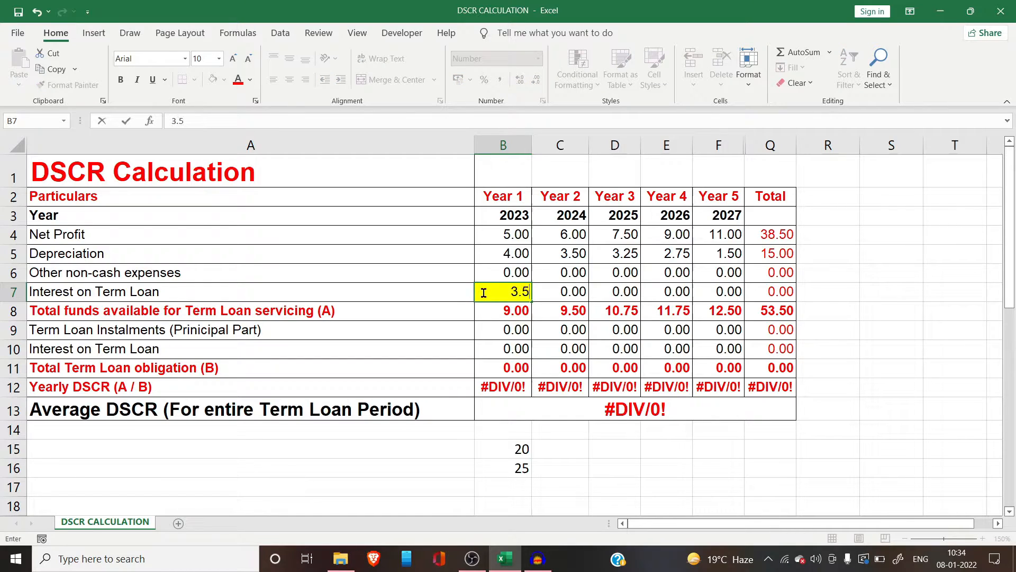
pyautogui.hotkey('ctrl', 'Return')
pyautogui.press('Tab')
pyautogui.write('3.25')
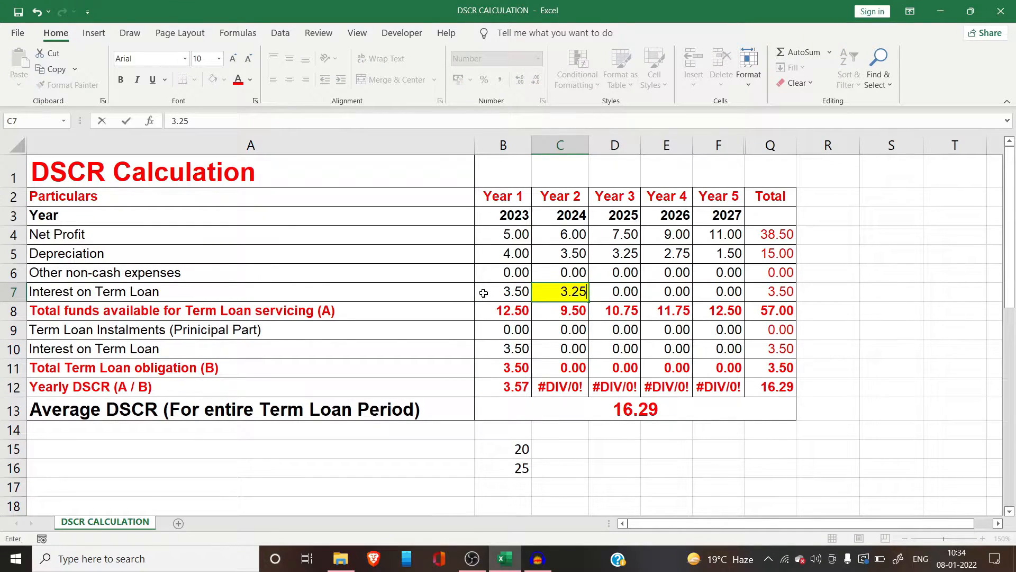
pyautogui.press('Tab')
pyautogui.write('2.60')
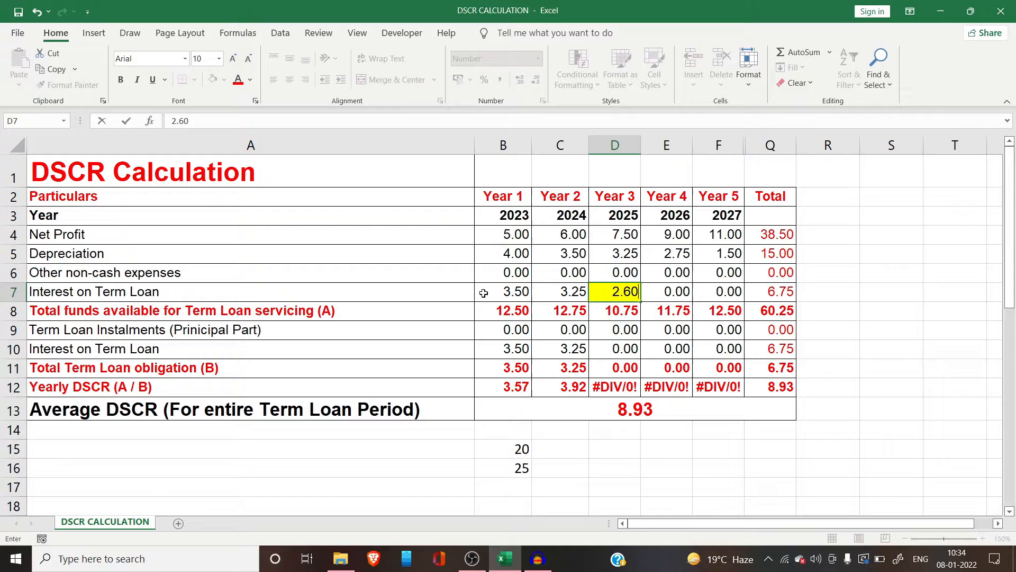
pyautogui.press('Tab')
pyautogui.write('2.')
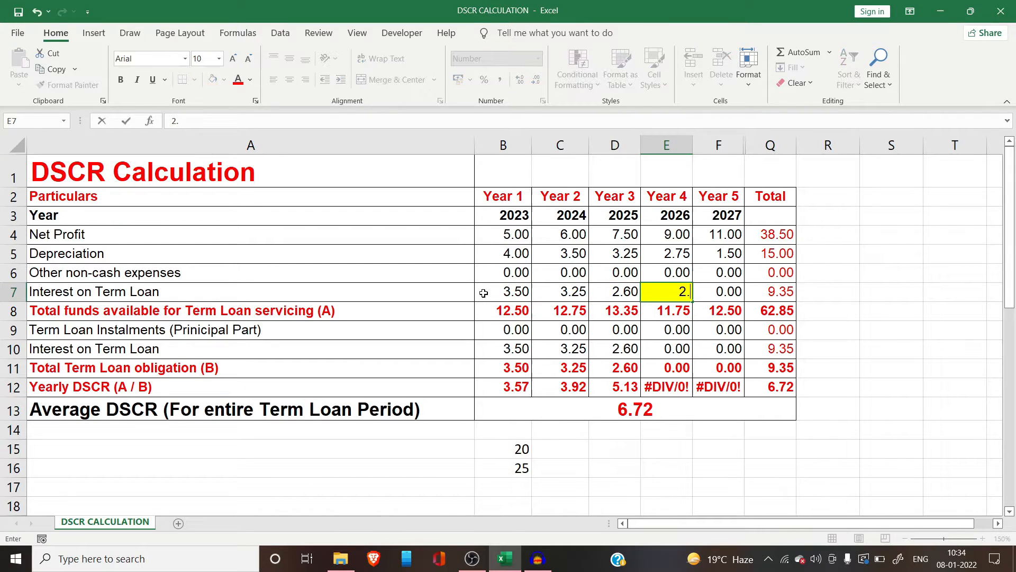
pyautogui.write('25')
pyautogui.press('Tab')
pyautogui.write('1.5')
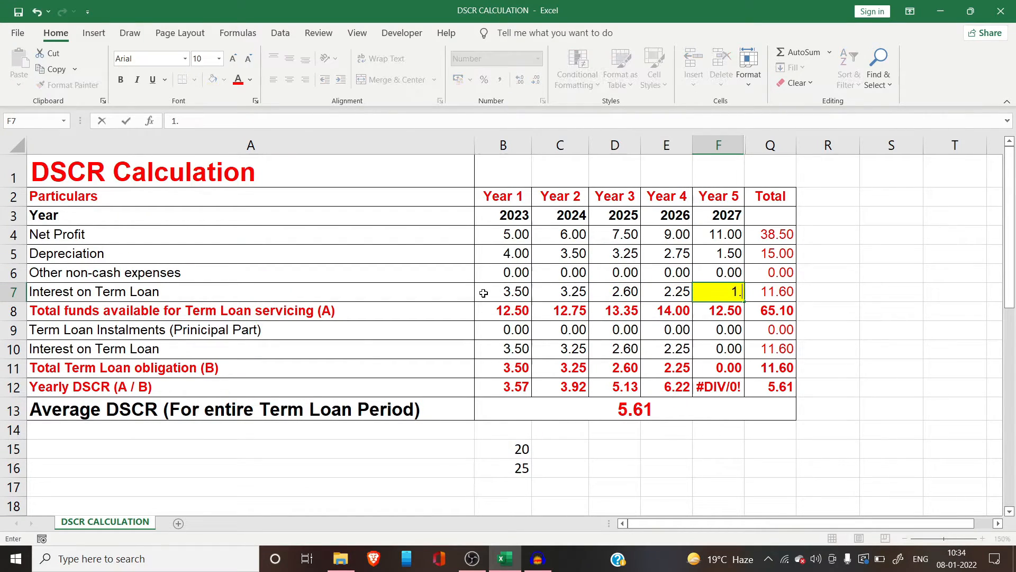
pyautogui.press('Return')
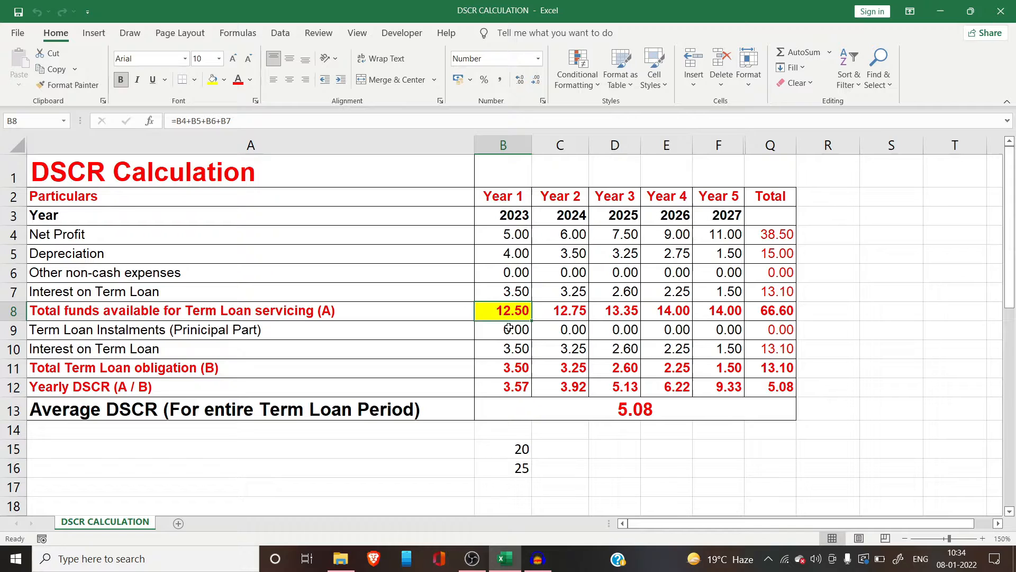
# Check the Interest on Term Loan total and the yearly formulas for Total funds available for Term Loan servicing (A)
pyautogui.click(495, 289)
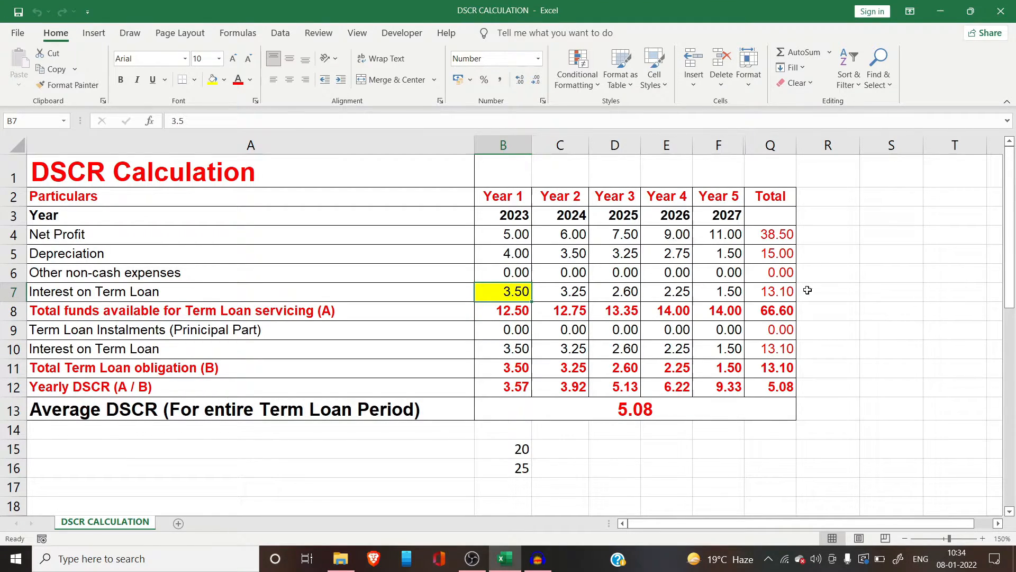
pyautogui.click(755, 294)
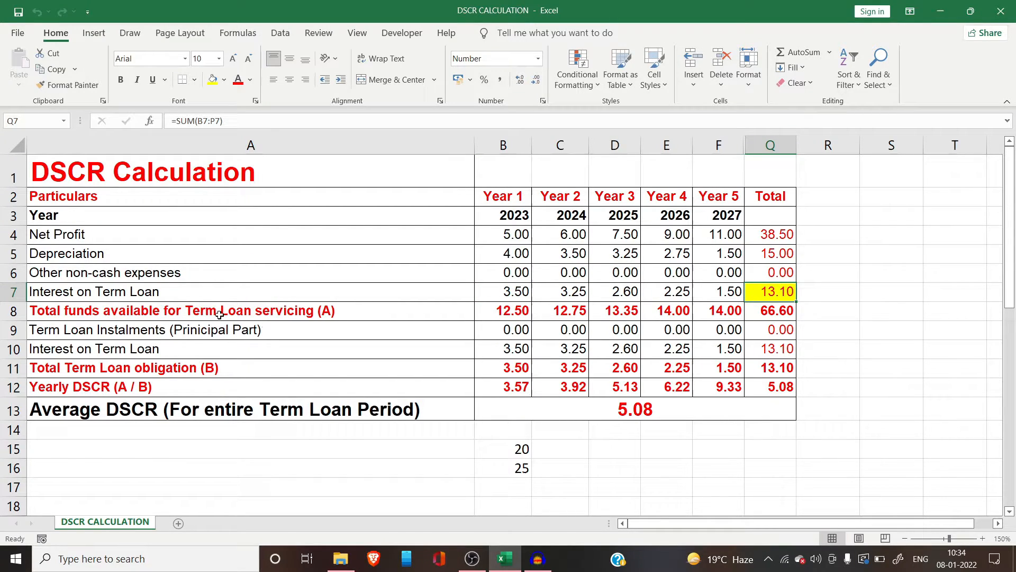
pyautogui.click(383, 316)
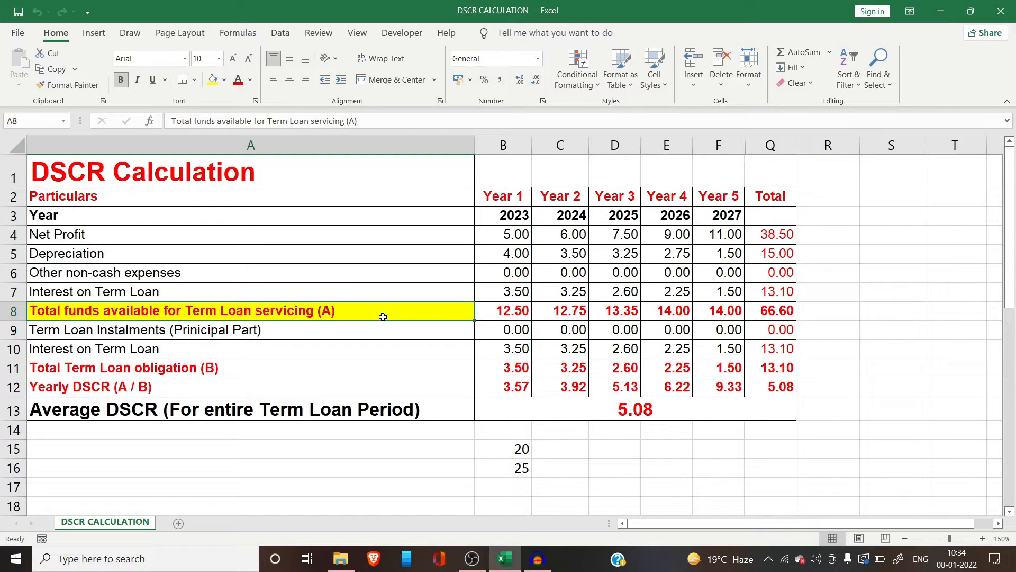
pyautogui.click(482, 313)
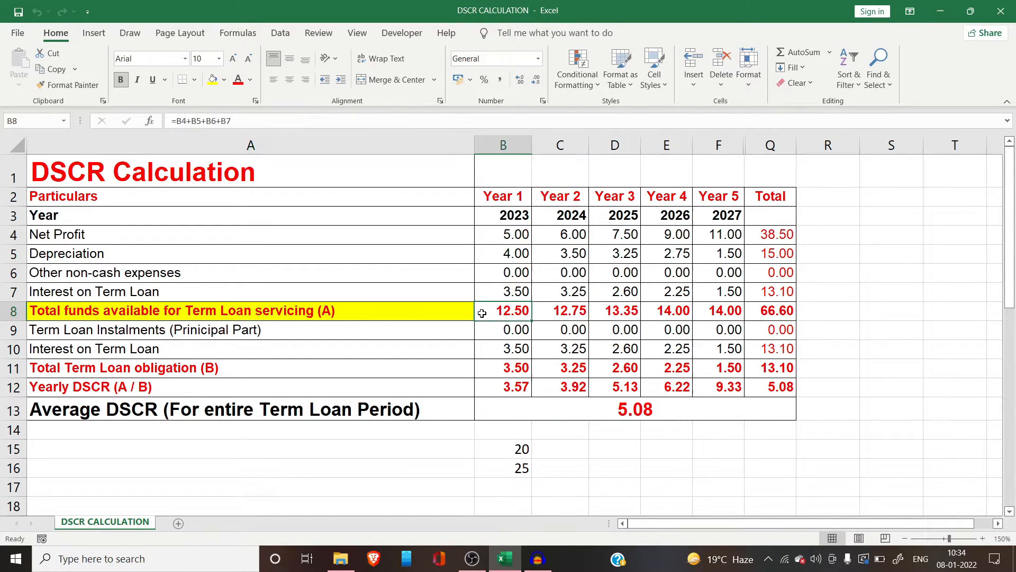
pyautogui.click(545, 313)
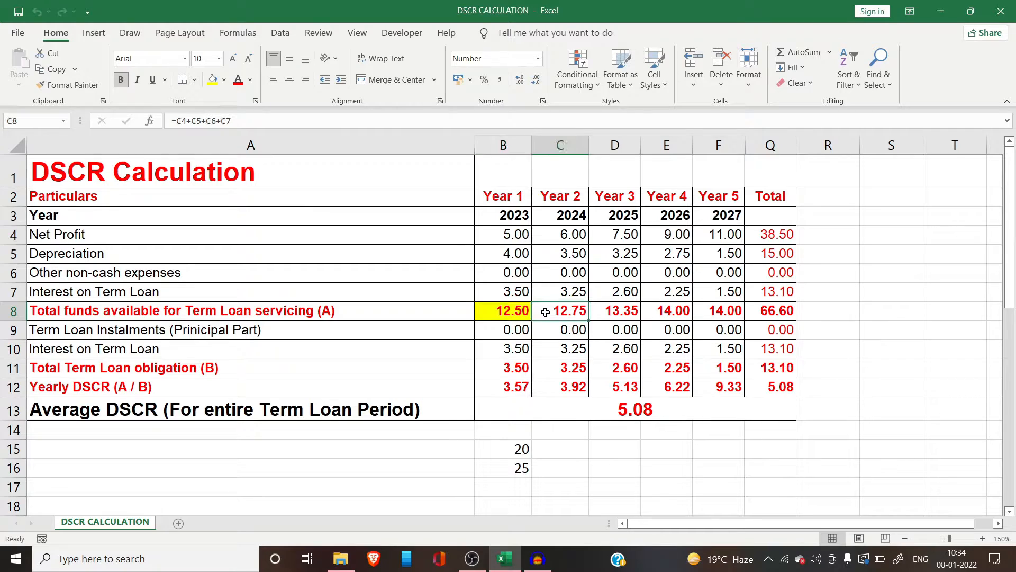
pyautogui.click(605, 311)
pyautogui.click(657, 312)
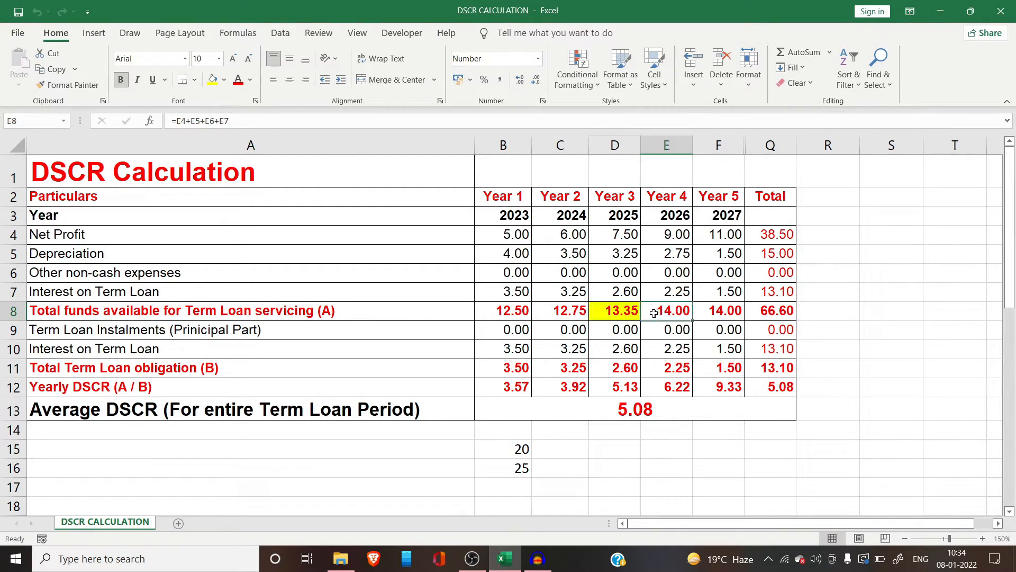
# Fill in Term Loan Instalments (principal part) as 2 for each of Year 1 to Year 5, and return to the row's label
pyautogui.click(286, 332)
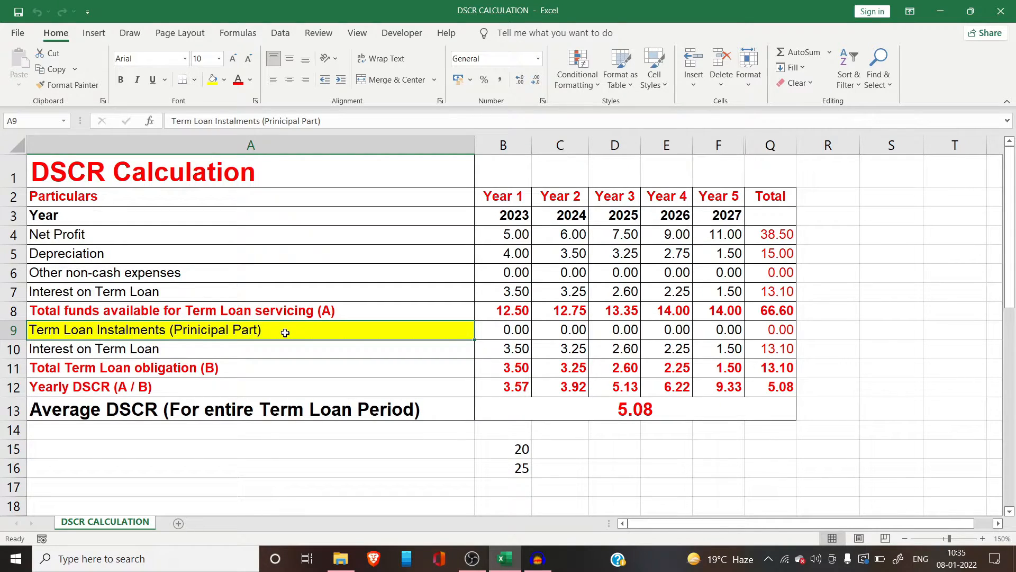
pyautogui.click(496, 327)
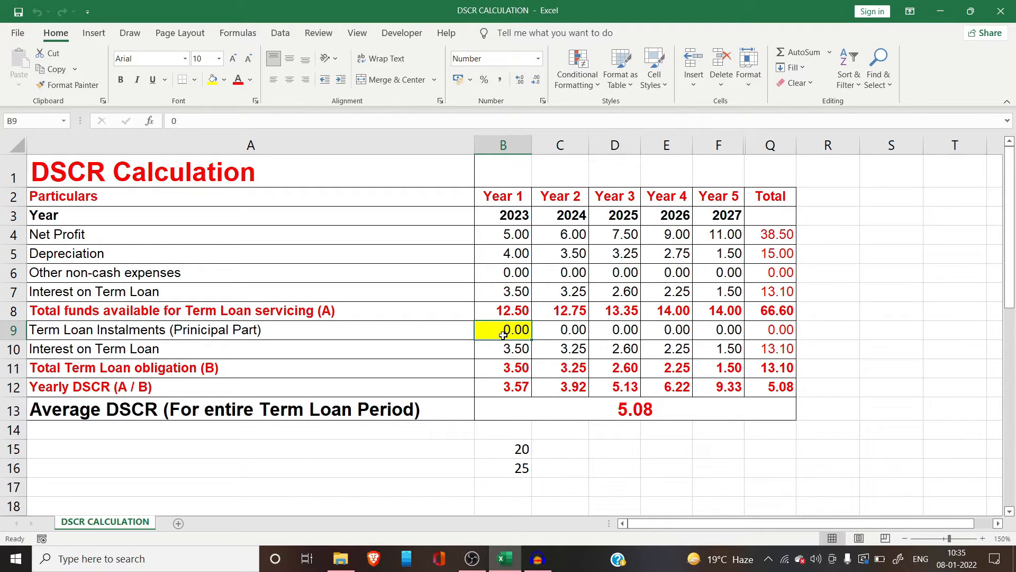
pyautogui.write('2')
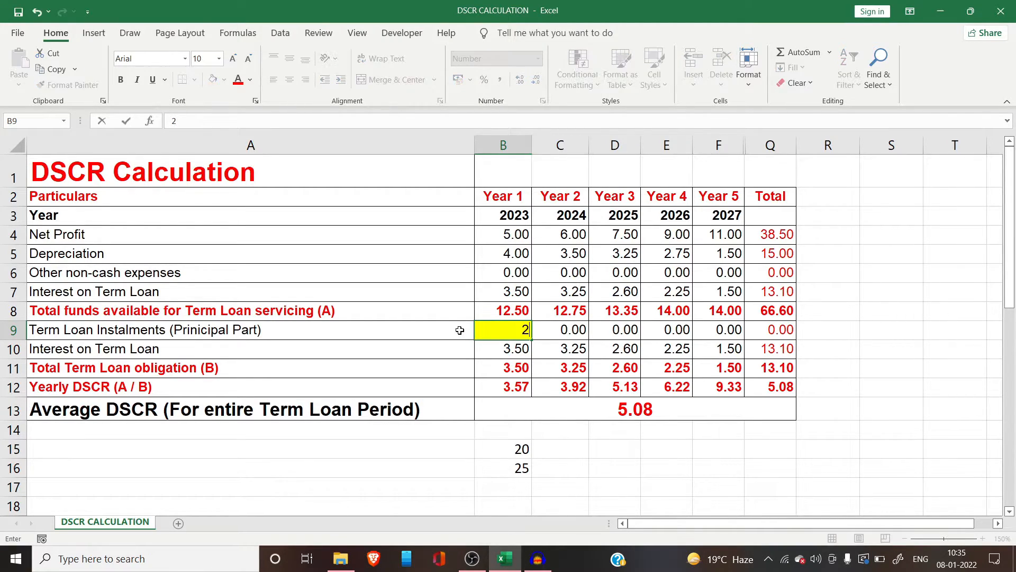
pyautogui.press('Tab')
pyautogui.write('2')
pyautogui.press('Tab')
pyautogui.write('2')
pyautogui.press('Tab')
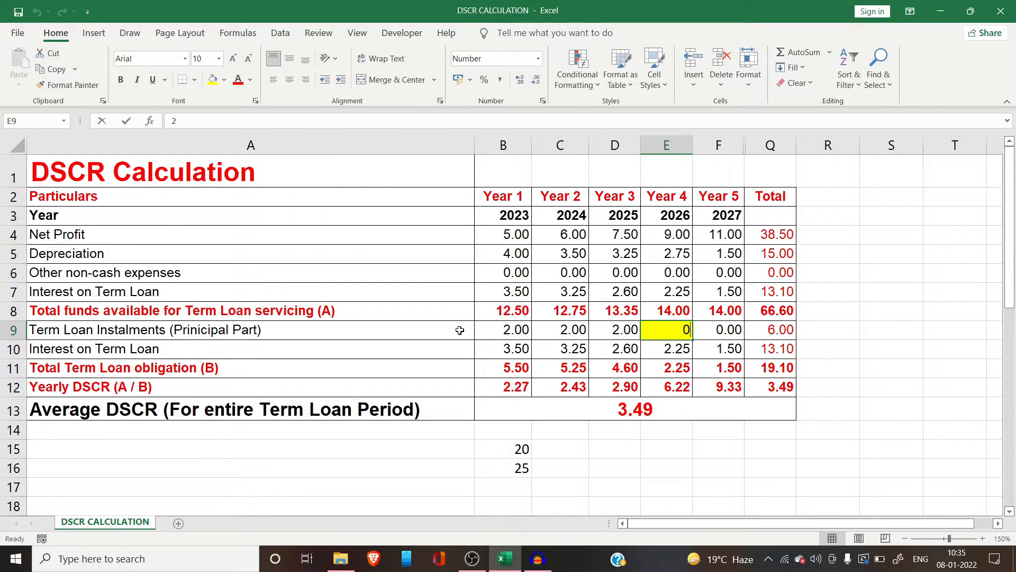
pyautogui.write('2')
pyautogui.press('Tab')
pyautogui.write('2')
pyautogui.press('Tab')
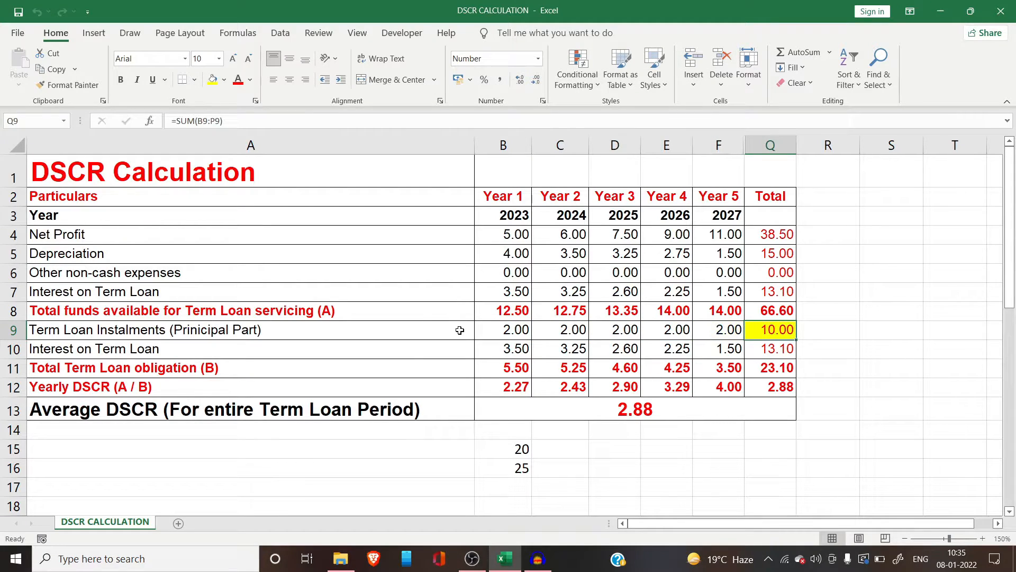
pyautogui.press('Left')
pyautogui.press('Left')
pyautogui.press('Left')
pyautogui.press('Left')
pyautogui.press('Left')
pyautogui.press('Left')
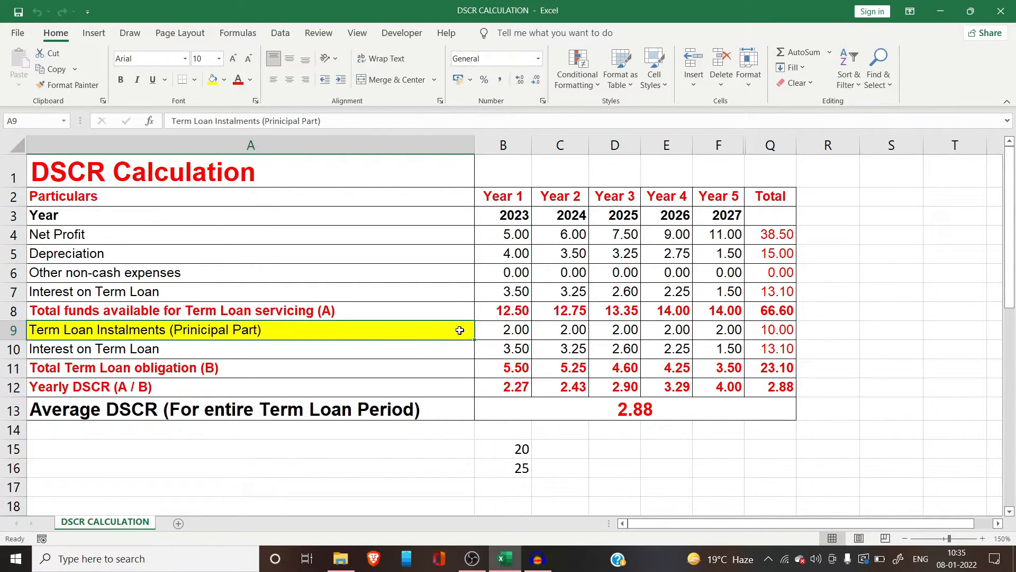
# Change Term Loan Instalments (principal part) for Year 1 to Year 5 to 3.5, 3.25, 3, 2.6 and 2.25, and return to the row's label
pyautogui.click(501, 333)
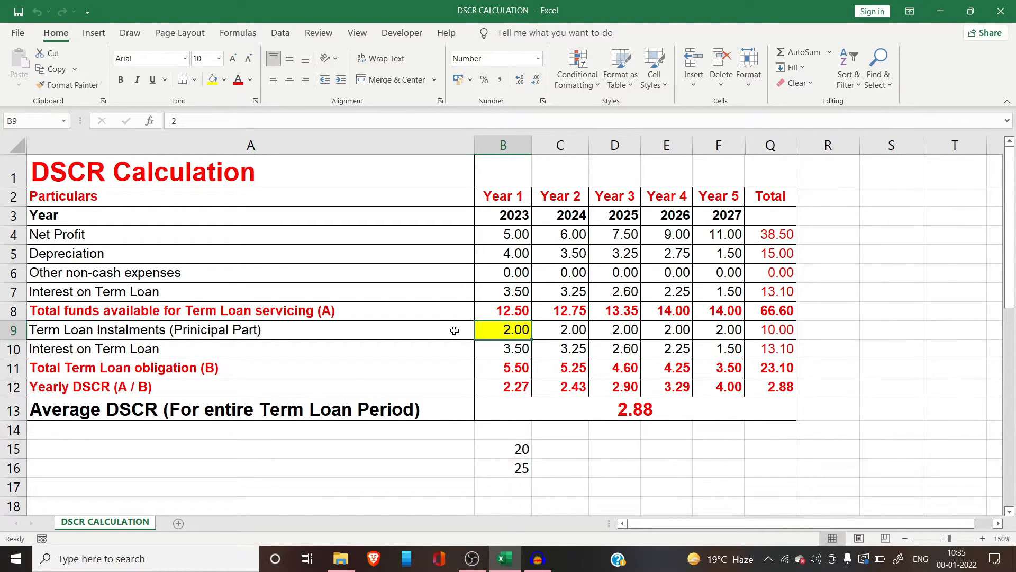
pyautogui.click(412, 329)
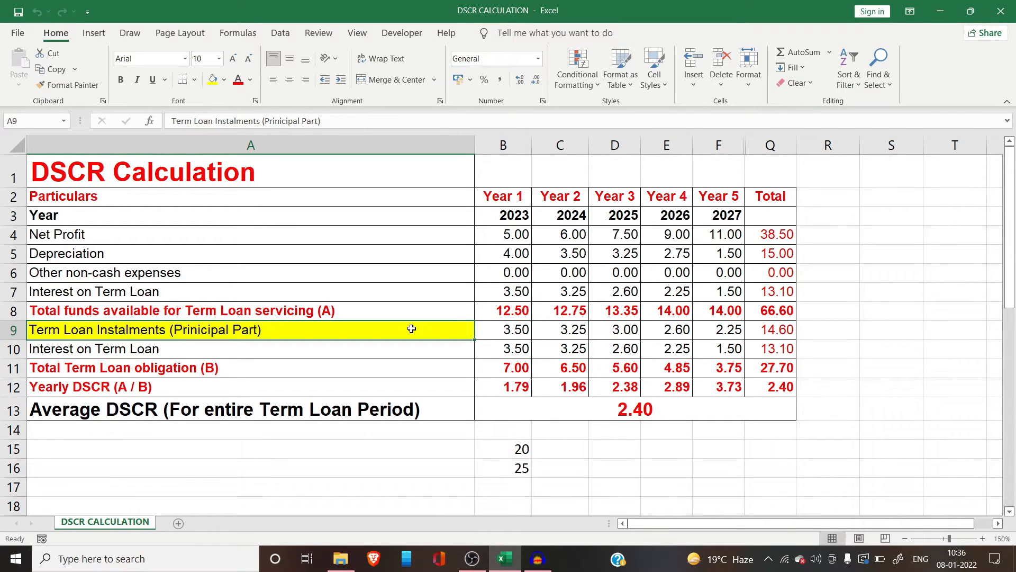
# Check the Total Term Loan obligation (B) formulas across Year 1 to Year 5 and in the Total column, starting from the Year 1 instalment
pyautogui.click(521, 325)
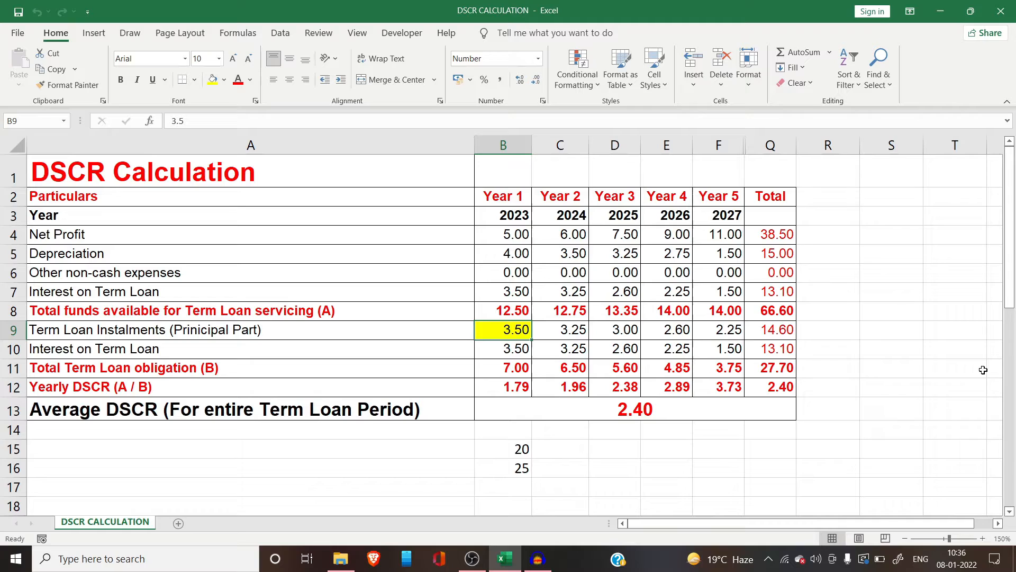
pyautogui.press('Down')
pyautogui.press('Down')
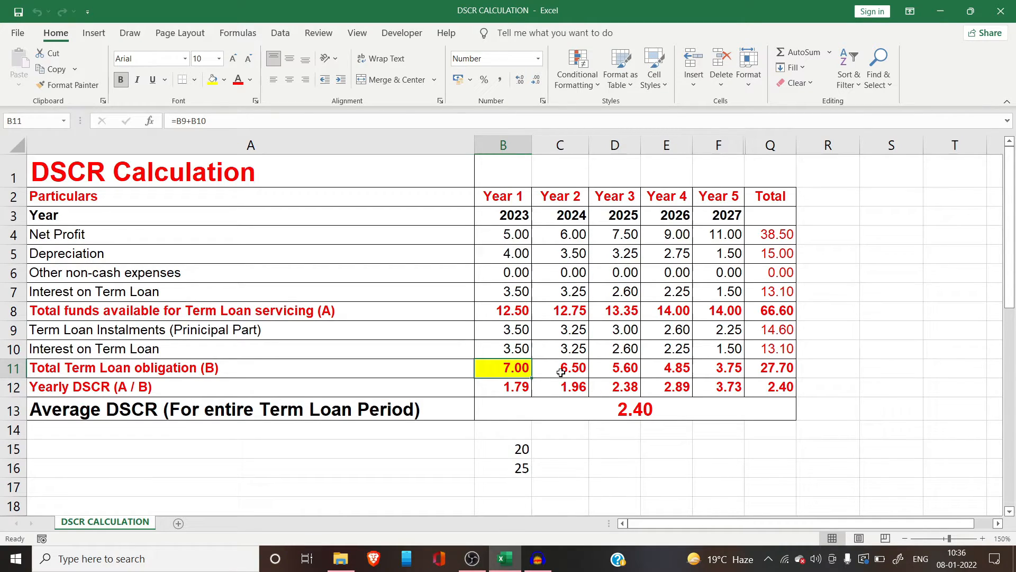
pyautogui.press('Right')
pyautogui.press('Right')
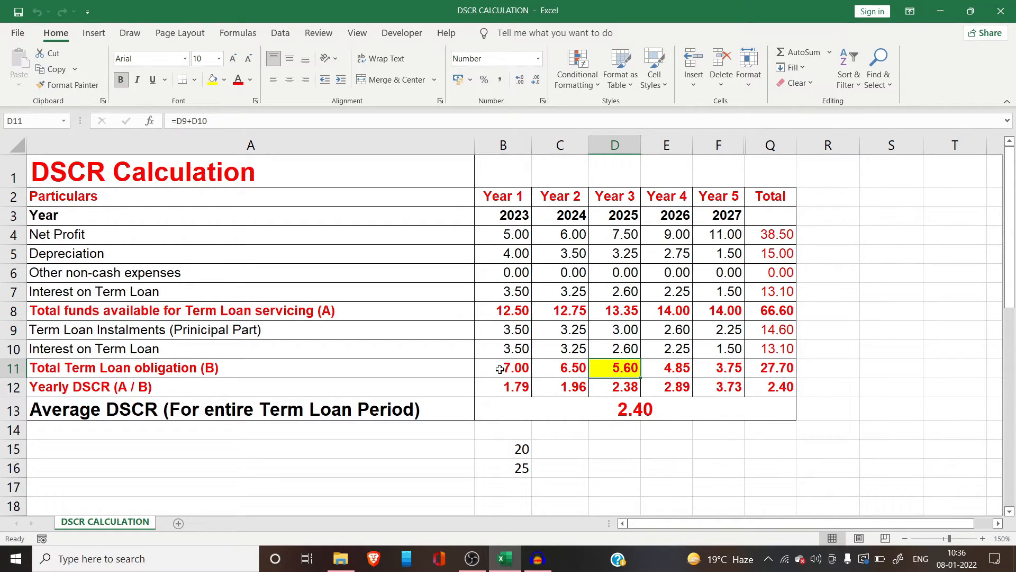
pyautogui.press('Right')
pyautogui.press('Right')
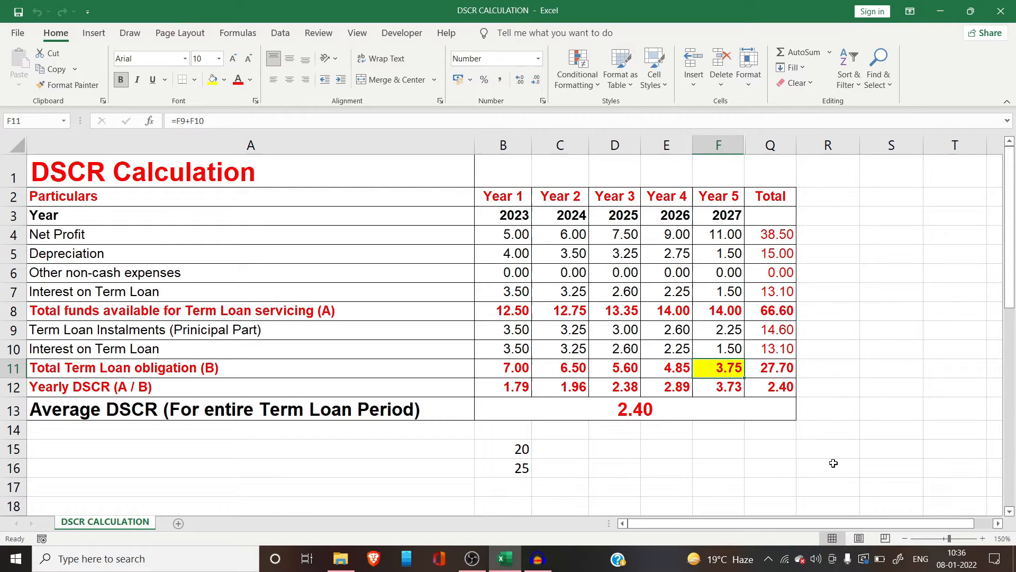
pyautogui.click(755, 370)
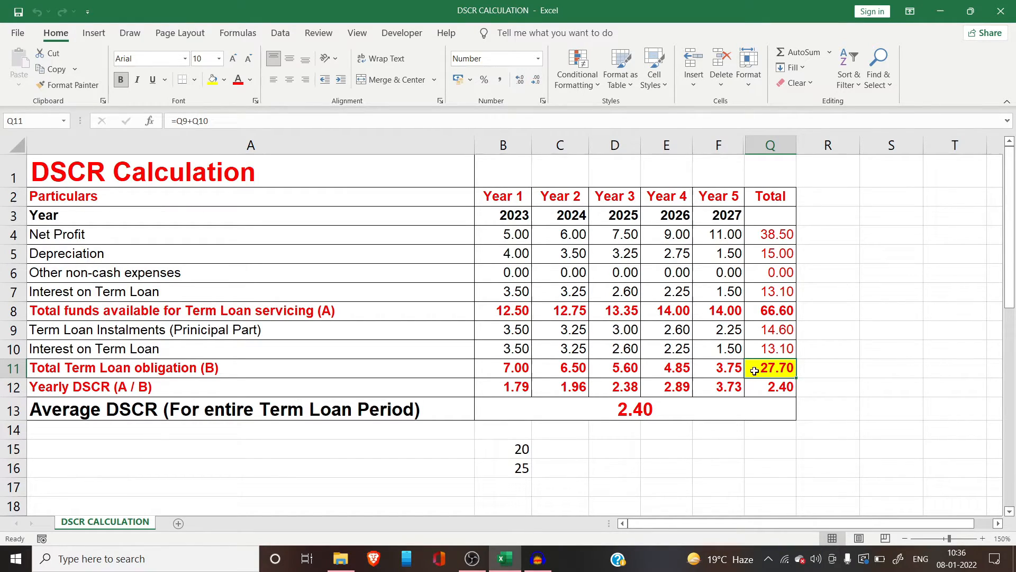
# Check the Yearly DSCR (A / B) formulas for Year 1 and Year 2, and the Average DSCR formula for the entire loan period
pyautogui.click(582, 388)
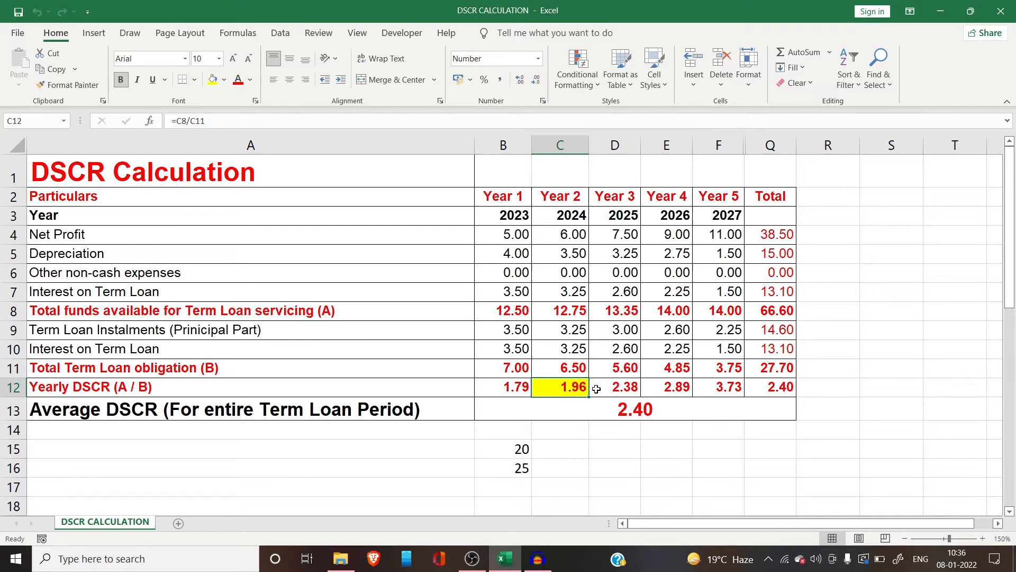
pyautogui.press('Left')
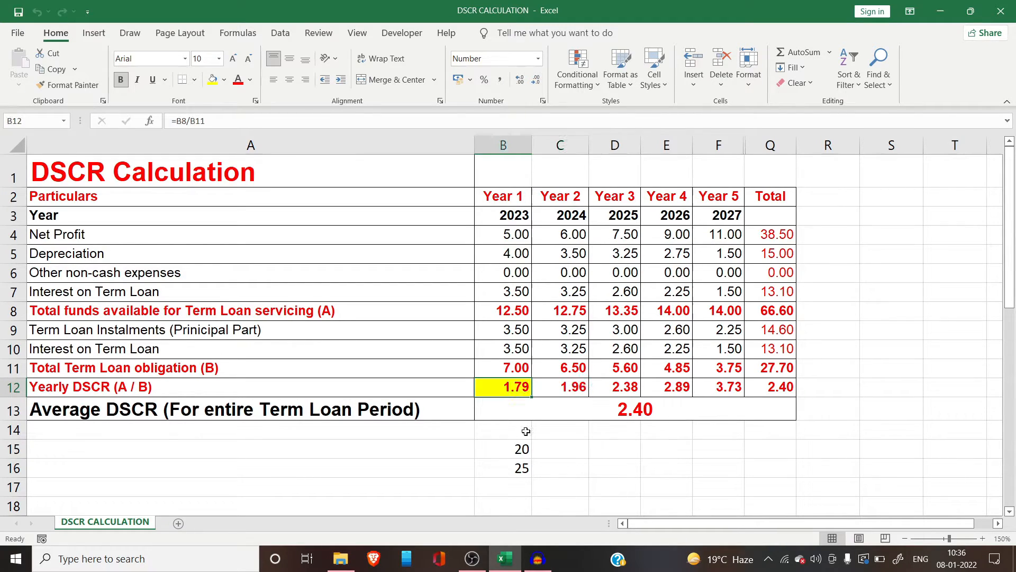
pyautogui.press('Right')
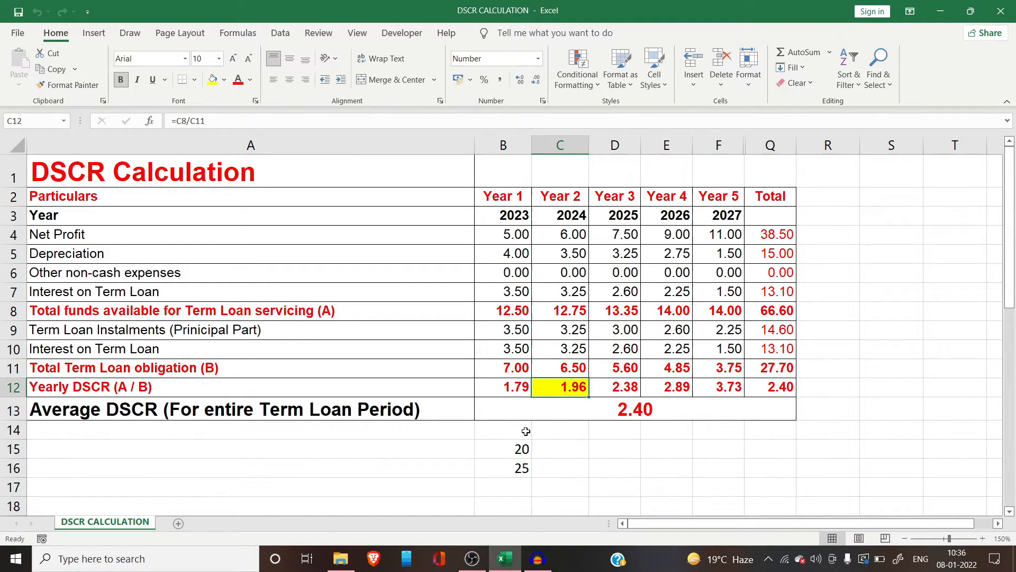
pyautogui.press('Down')
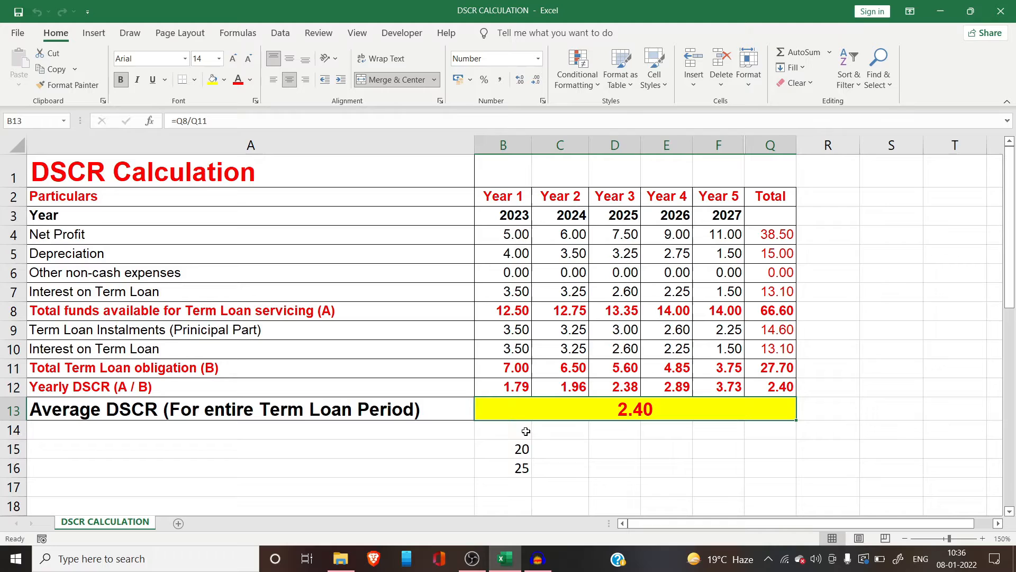